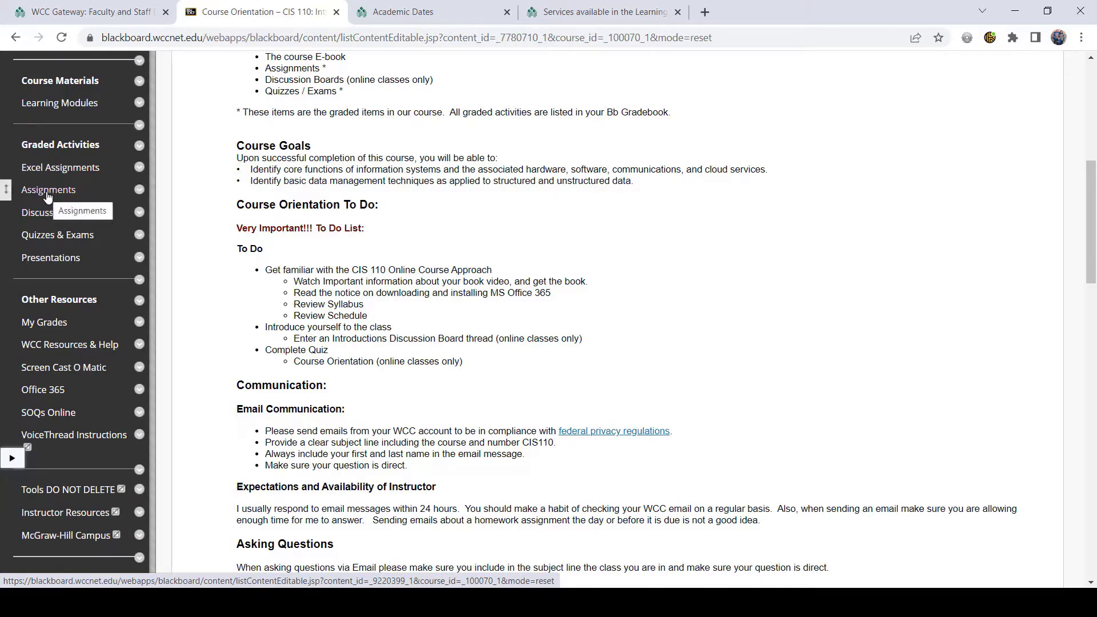
# Open the course's Assignments page and review the chapter assignments listed there
pyautogui.click(48, 197)
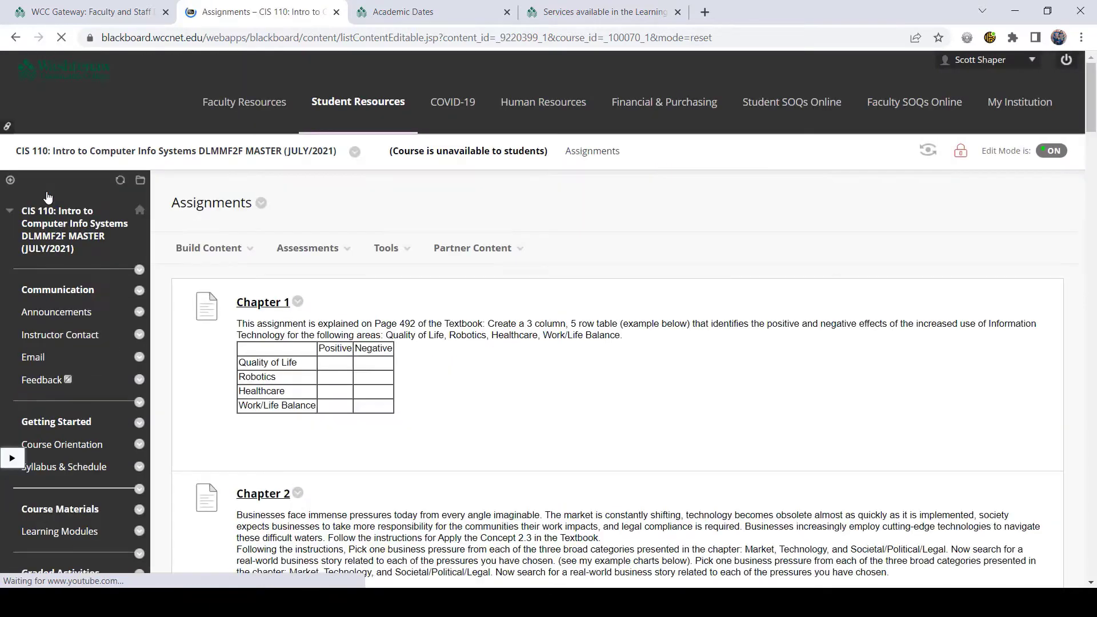
pyautogui.click(308, 248)
pyautogui.scroll(-20, 358, 325)
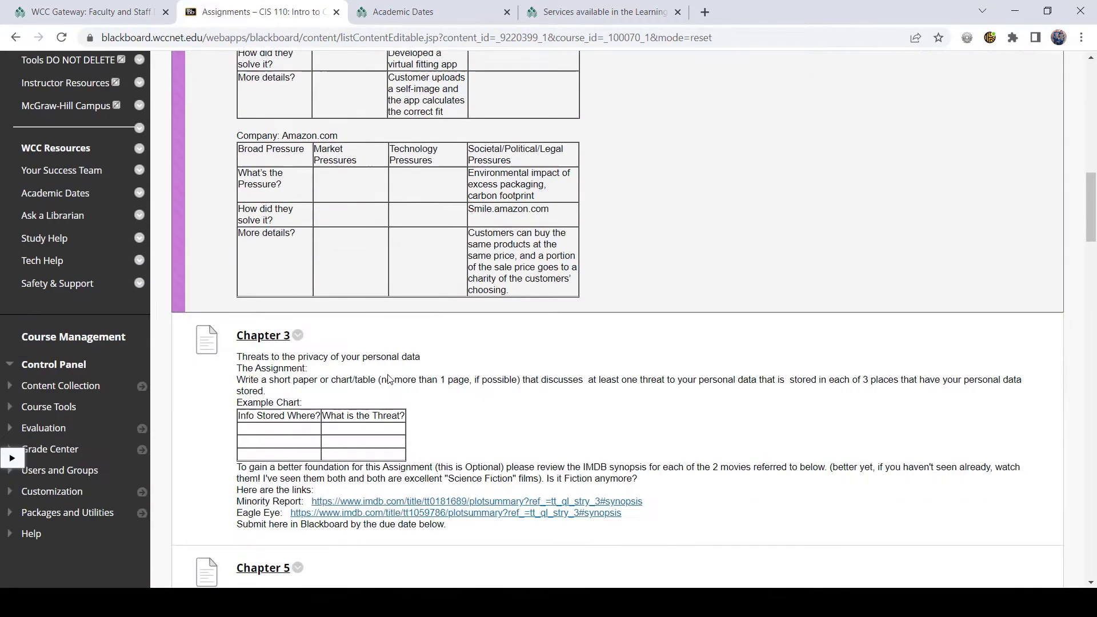
pyautogui.scroll(-9, 389, 378)
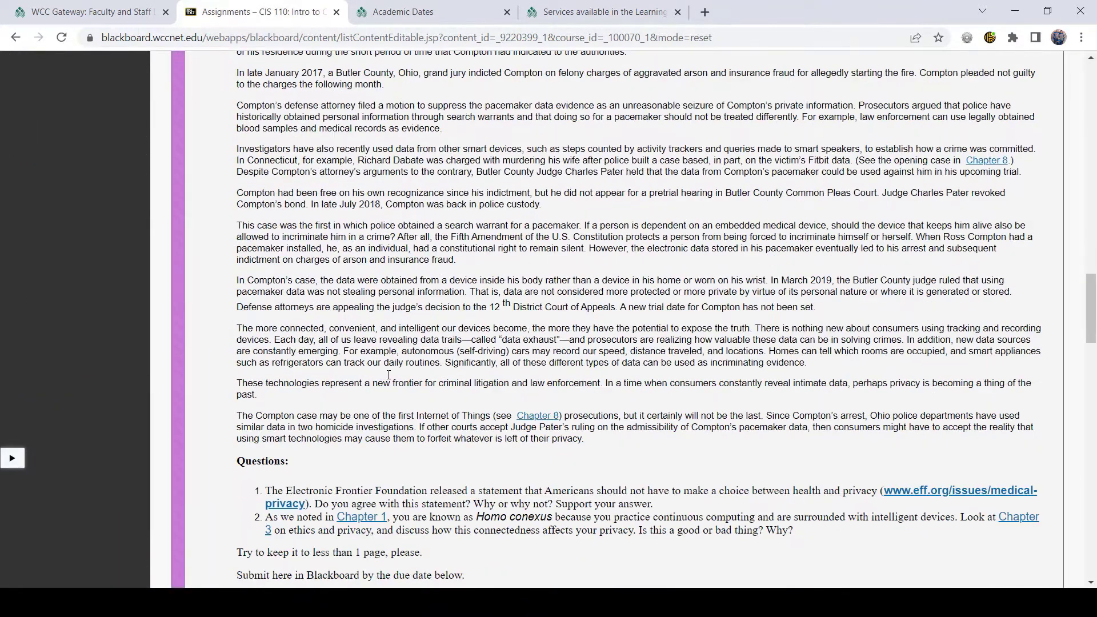
pyautogui.scroll(-15, 387, 381)
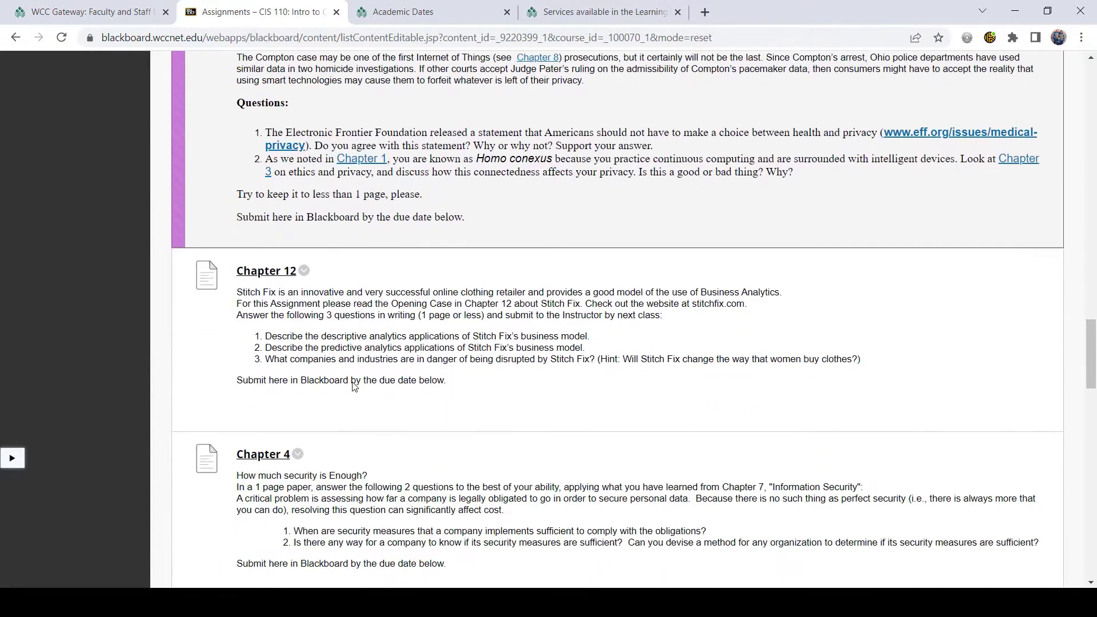
pyautogui.scroll(-15, 352, 381)
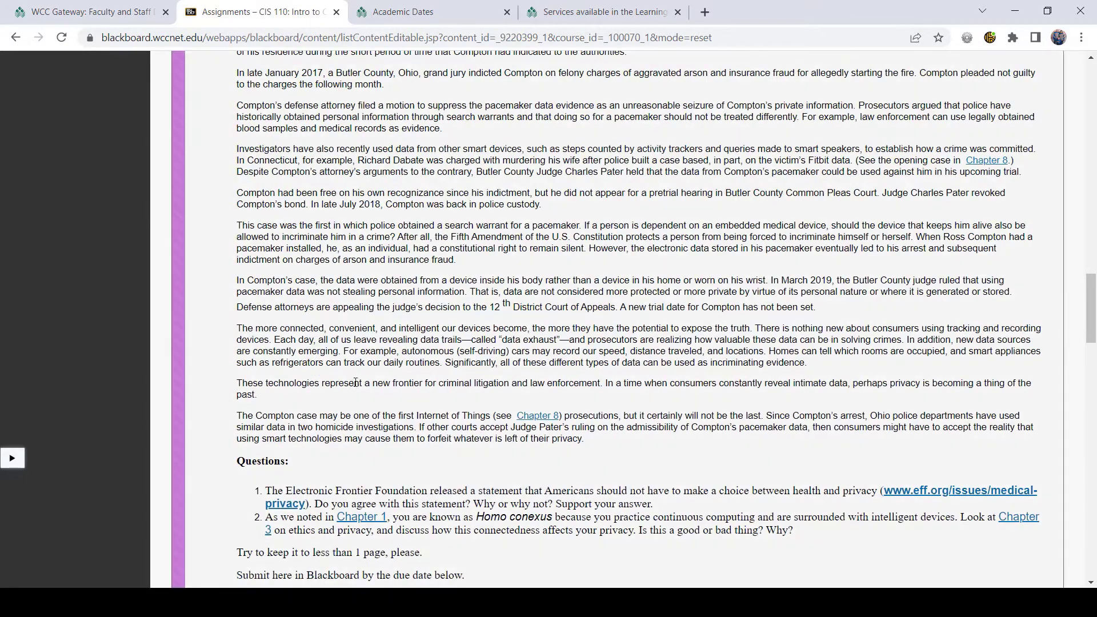
pyautogui.scroll(20, 1058, 358)
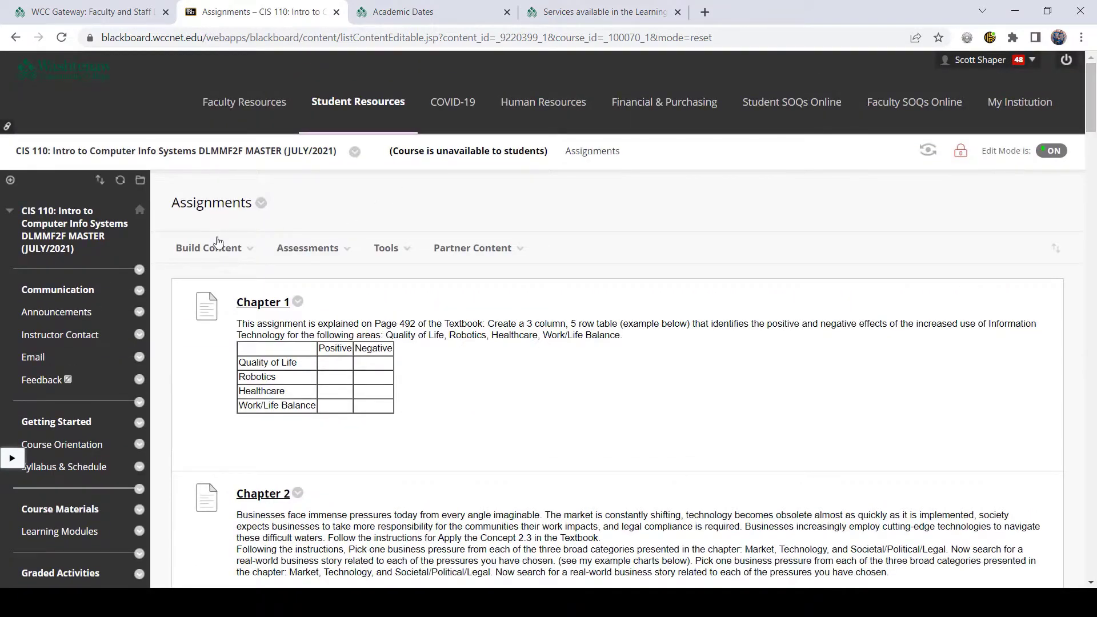
# Create an assignment named "test" with the instructions "test assignment", reviewing its submission details and grading options before submitting
pyautogui.click(294, 252)
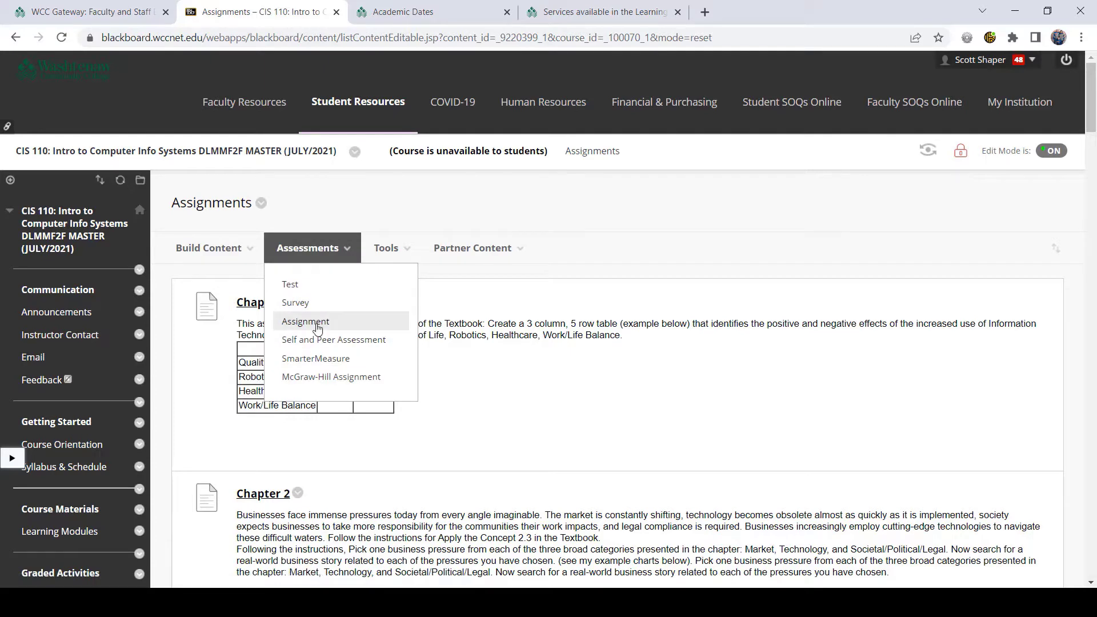
pyautogui.click(317, 324)
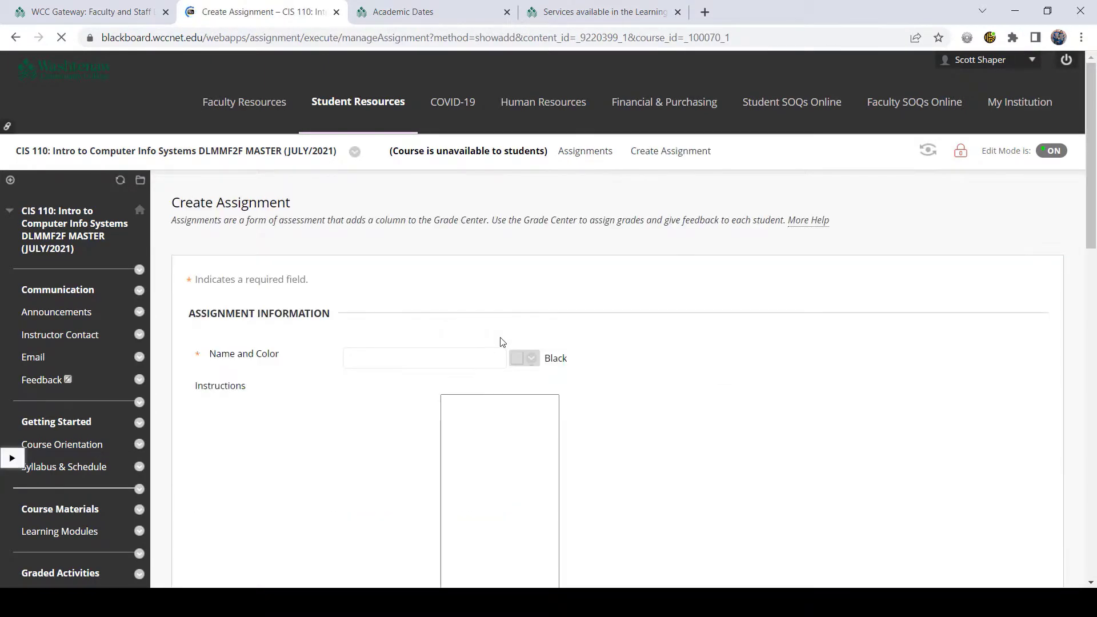
pyautogui.scroll(-8, 374, 360)
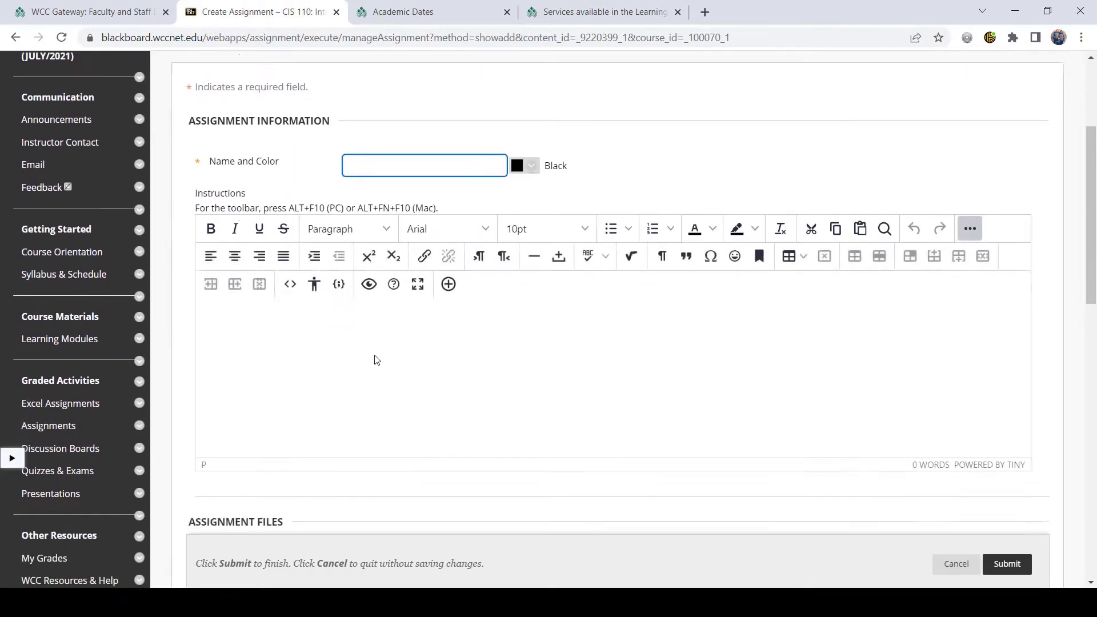
pyautogui.scroll(-4, 376, 359)
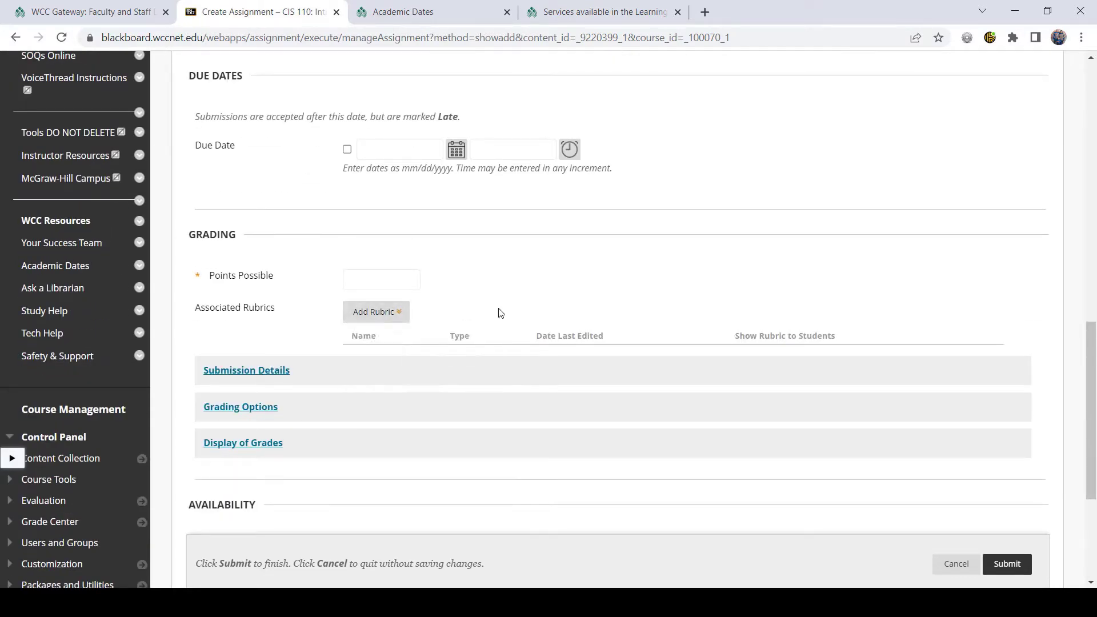
pyautogui.scroll(-3, 498, 313)
pyautogui.click(243, 265)
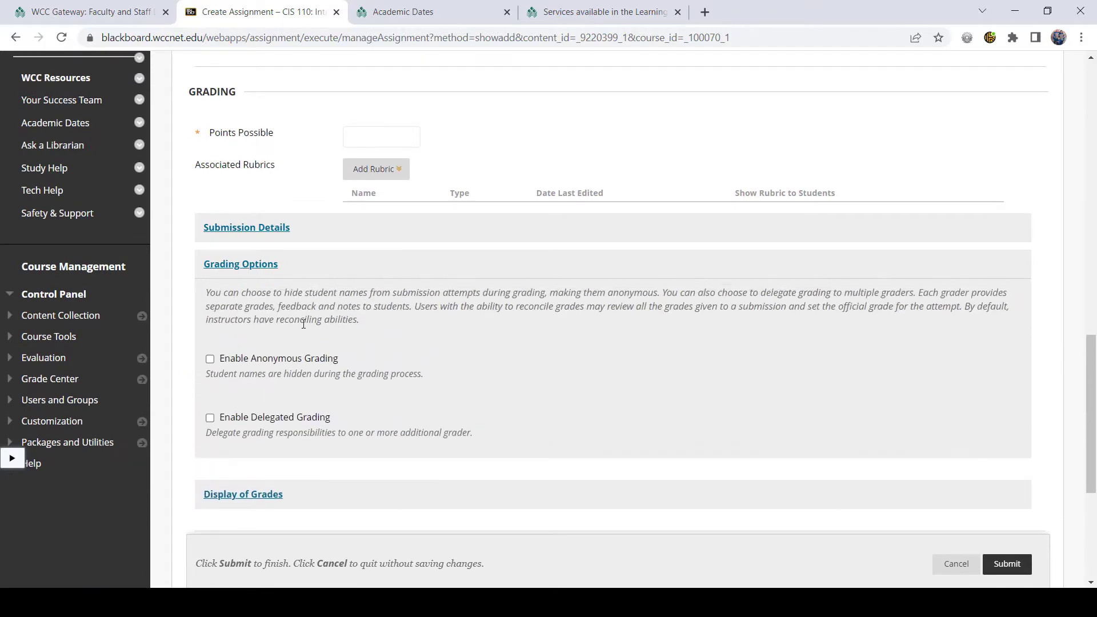
pyautogui.click(275, 228)
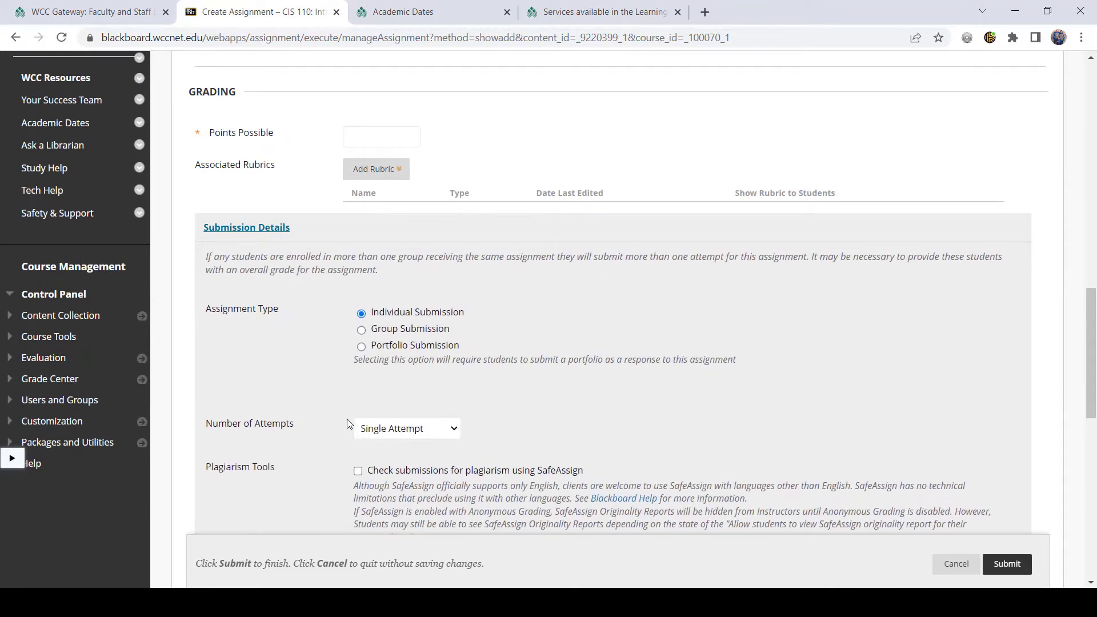
pyautogui.scroll(-5, 817, 461)
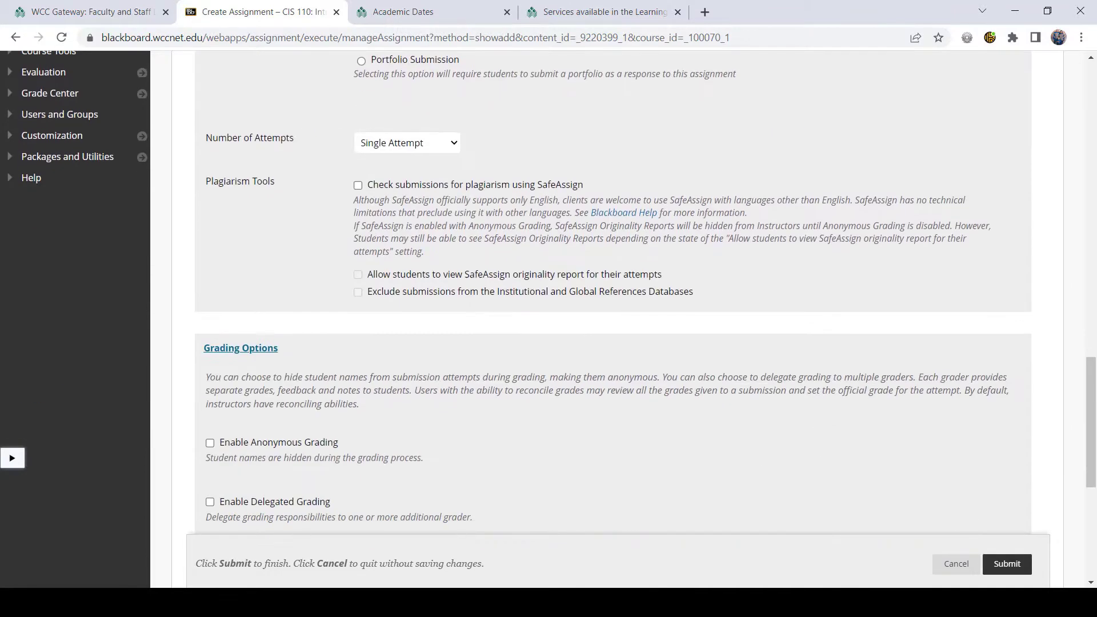
pyautogui.click(1004, 579)
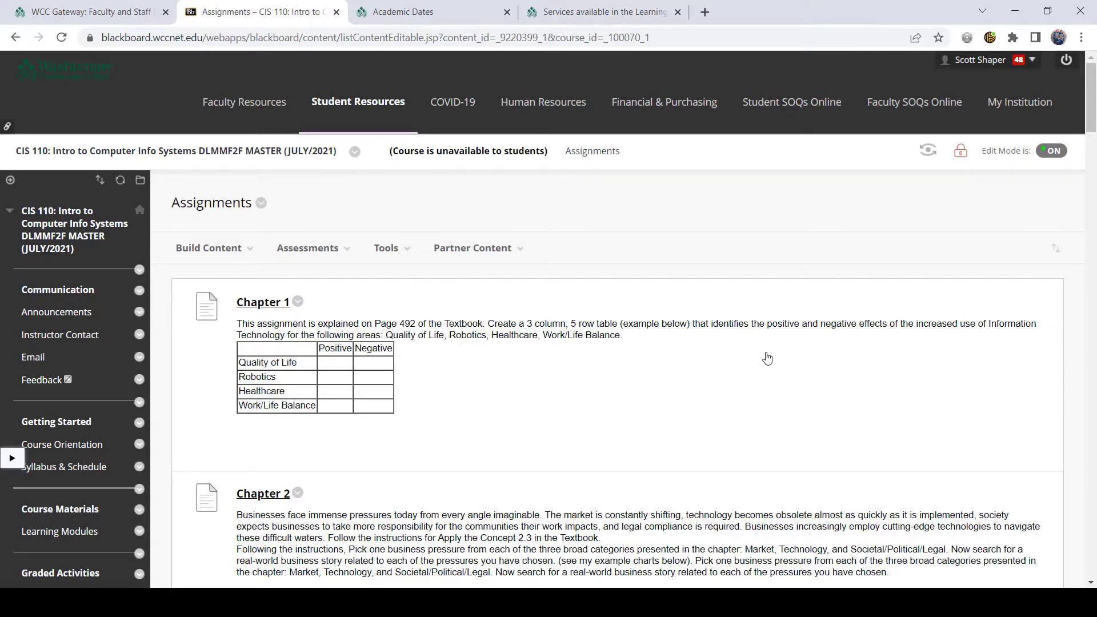
# Open the Grade Center's Assignments view and look through its columns for the new test assignment
pyautogui.scroll(-1, 739, 327)
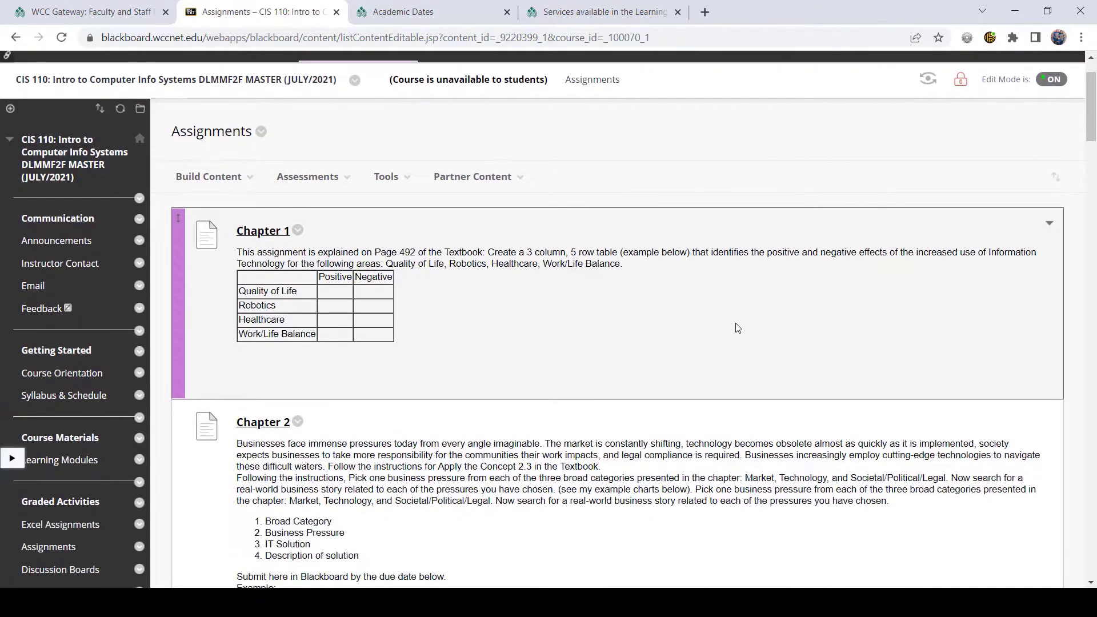
pyautogui.scroll(1, 738, 327)
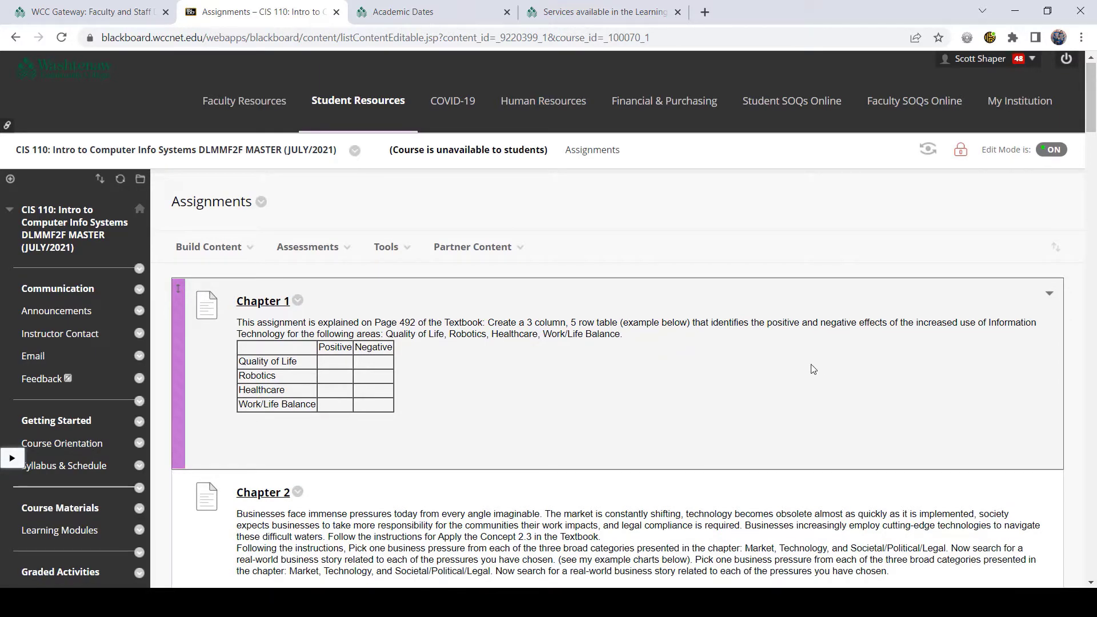
pyautogui.scroll(-18, 817, 369)
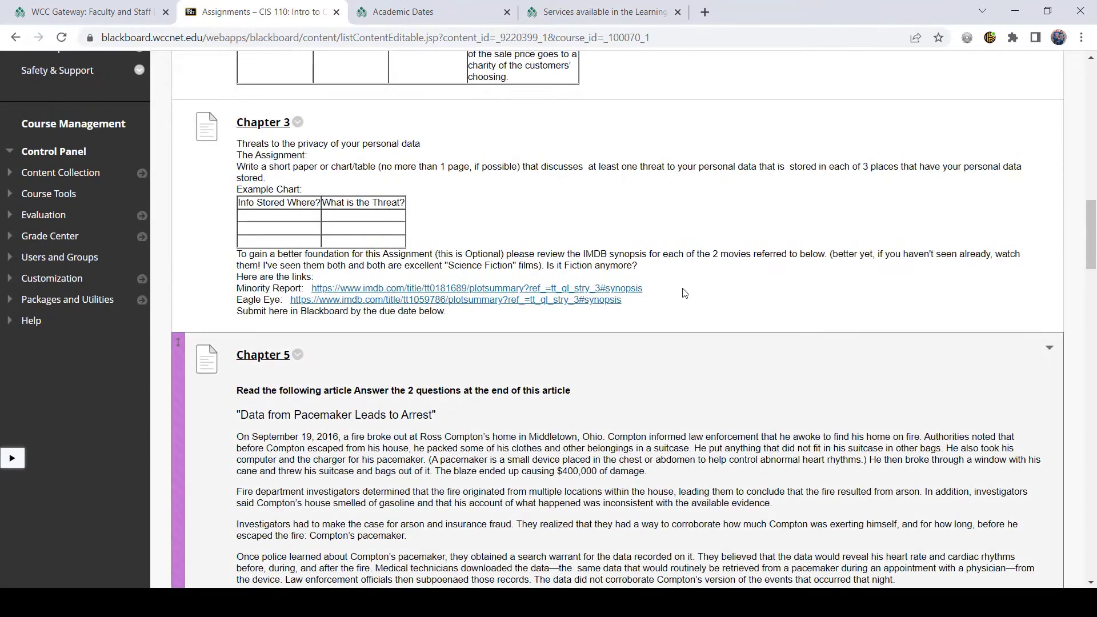
pyautogui.click(67, 236)
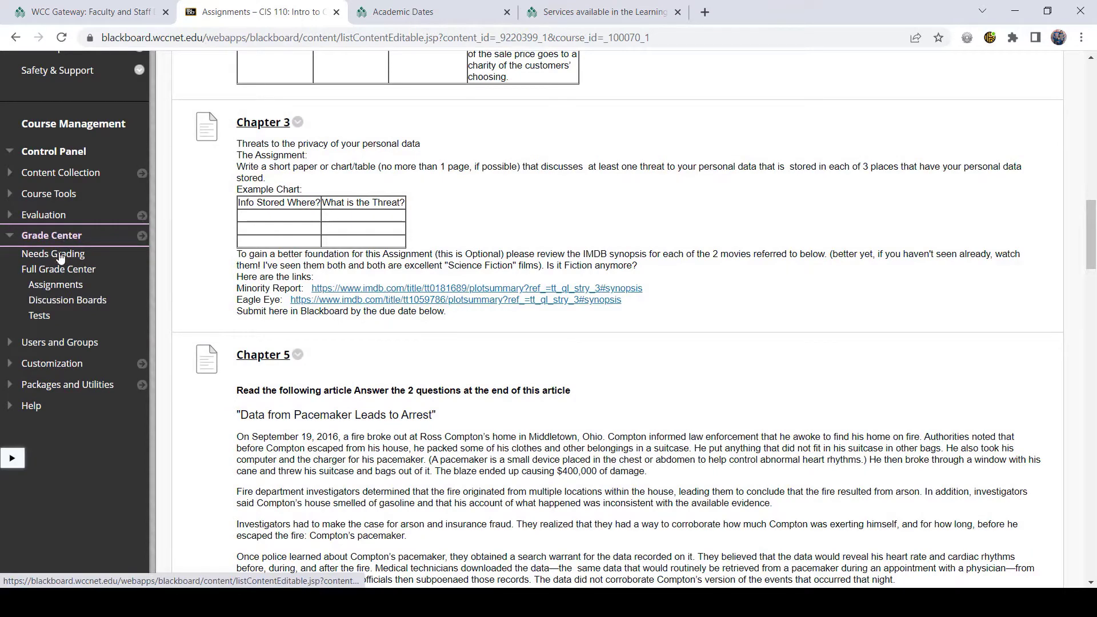
pyautogui.click(57, 285)
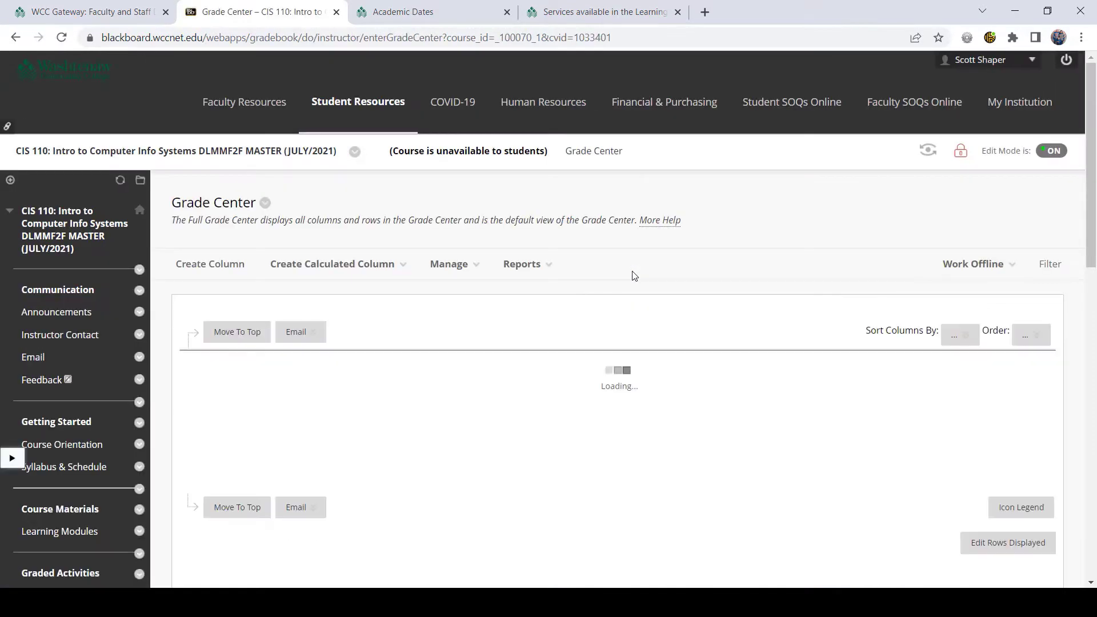
pyautogui.scroll(-2, 634, 272)
pyautogui.moveTo(690, 265); pyautogui.dragTo(796, 268)
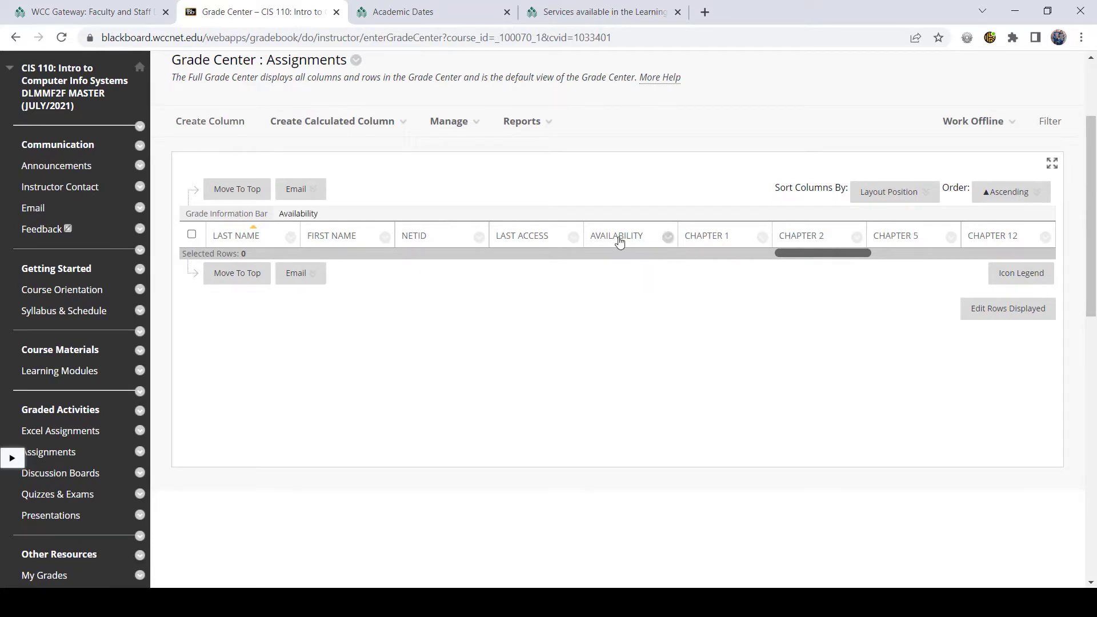
pyautogui.moveTo(822, 254); pyautogui.dragTo(1089, 260)
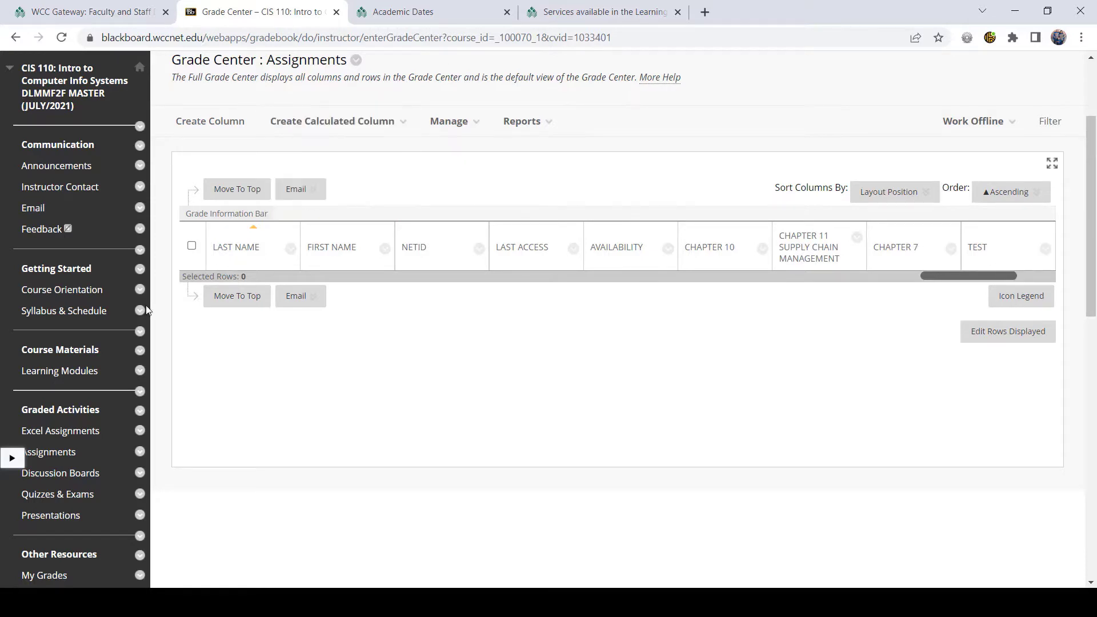
# Return to the course's Assignments page and delete the "test" assignment at the end of the list
pyautogui.click(68, 453)
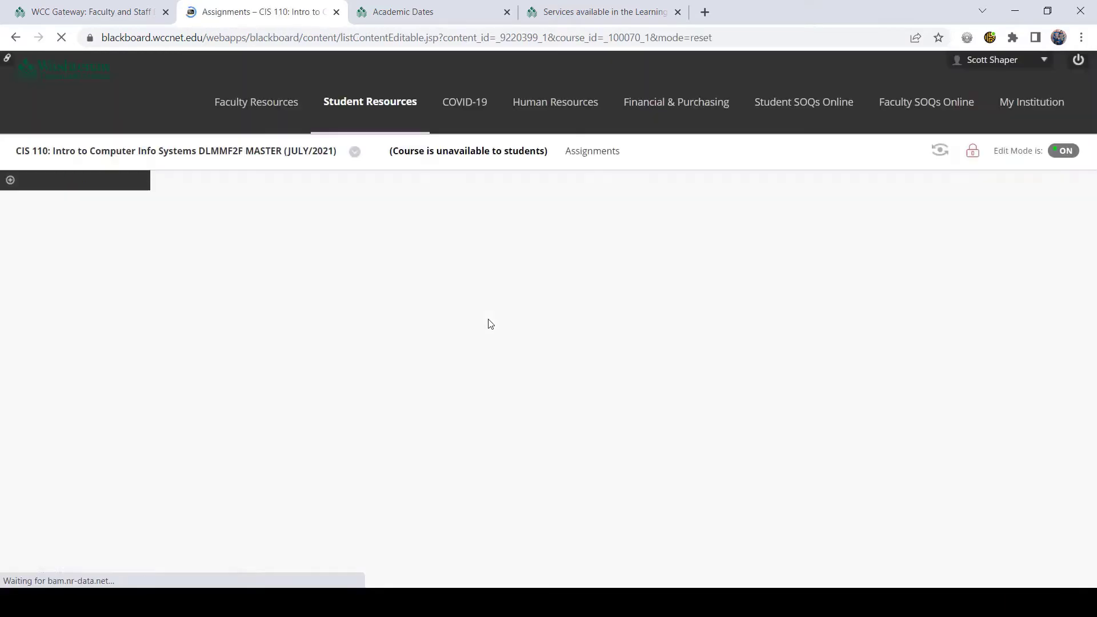
pyautogui.scroll(-3, 555, 312)
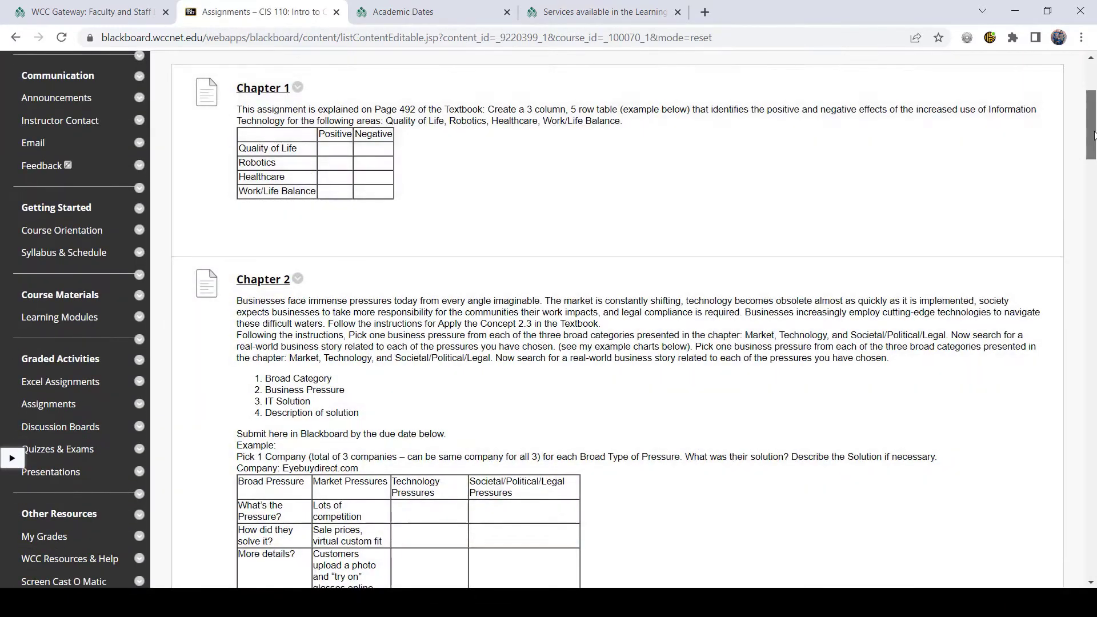
pyautogui.scroll(-15, 555, 312)
pyautogui.scroll(-10, 555, 312)
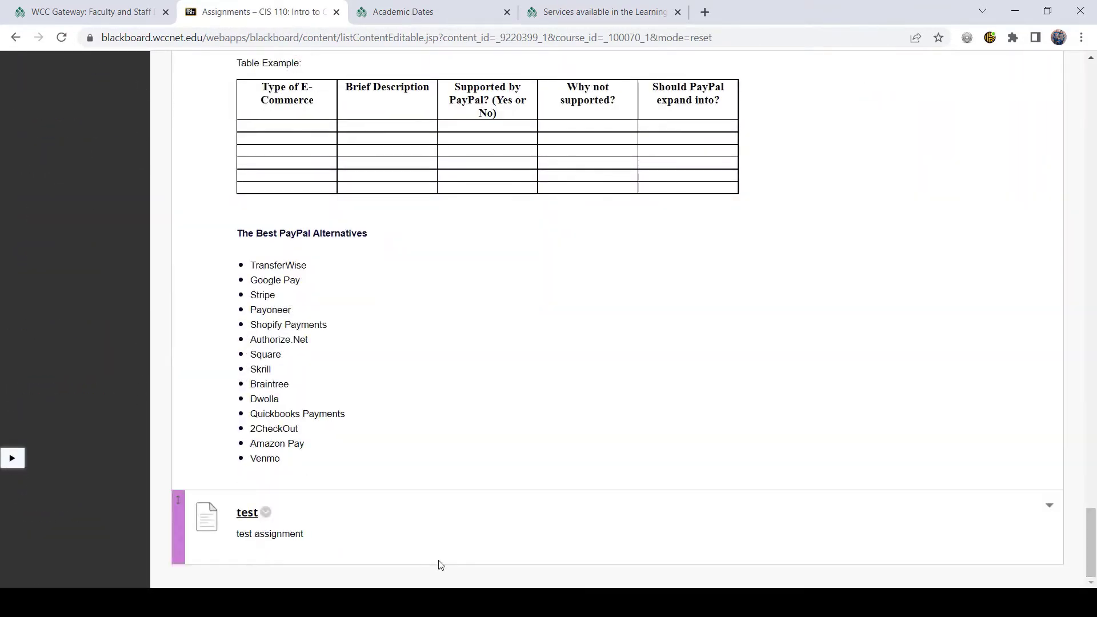
pyautogui.click(266, 513)
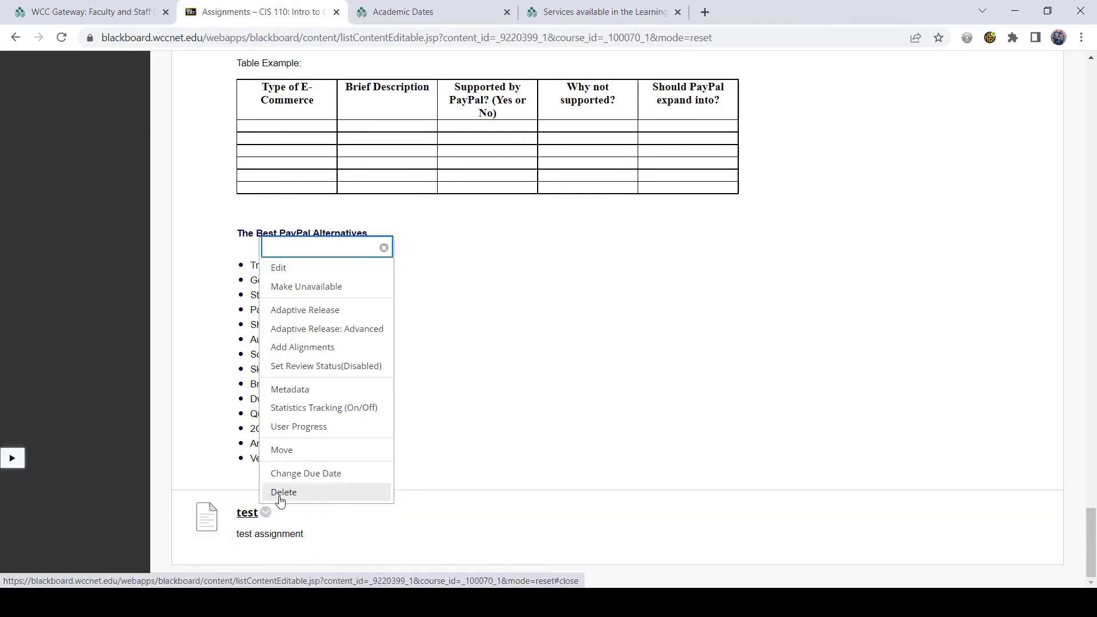
pyautogui.click(280, 500)
pyautogui.click(610, 126)
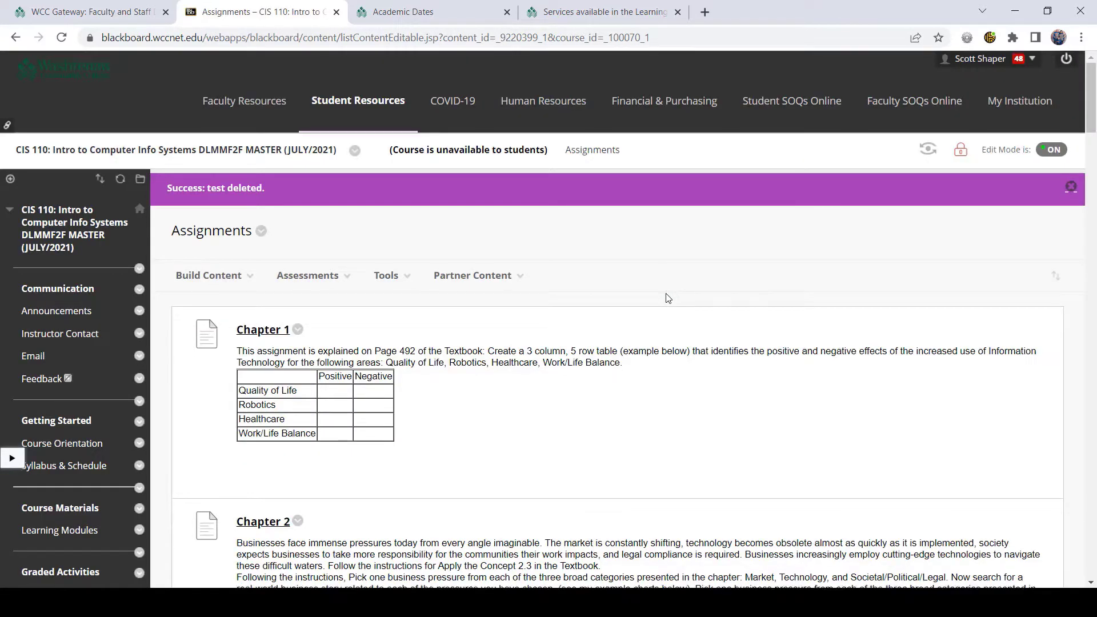
# Reopen the Grade Center's Assignments view and check the chapter and Excel assignment columns after the deletion
pyautogui.scroll(-13, 675, 298)
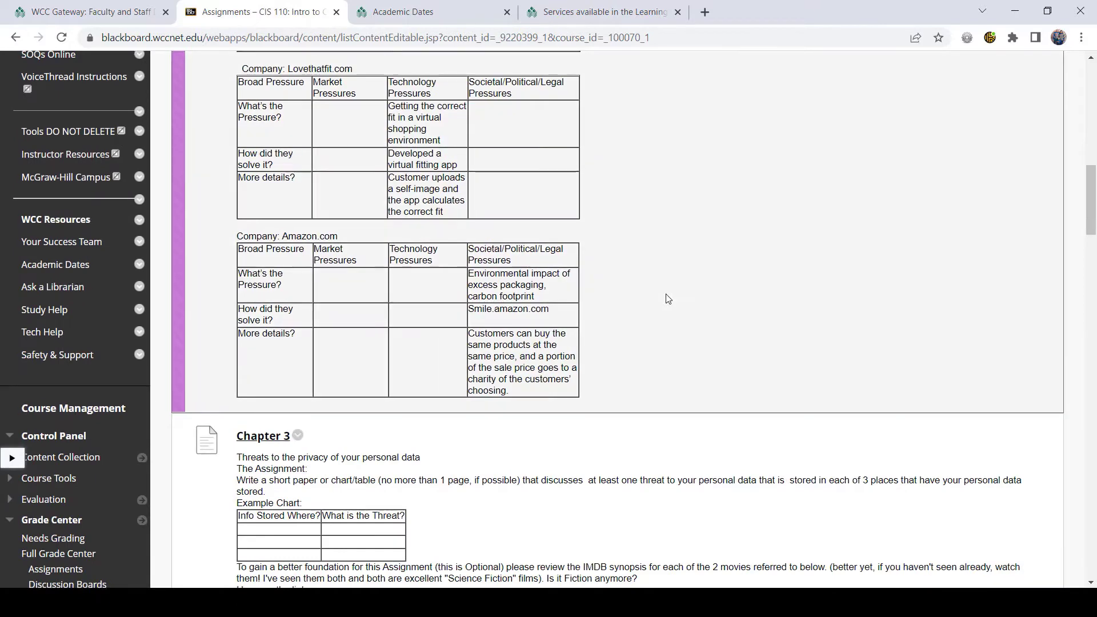
pyautogui.scroll(-4, 666, 298)
pyautogui.click(44, 359)
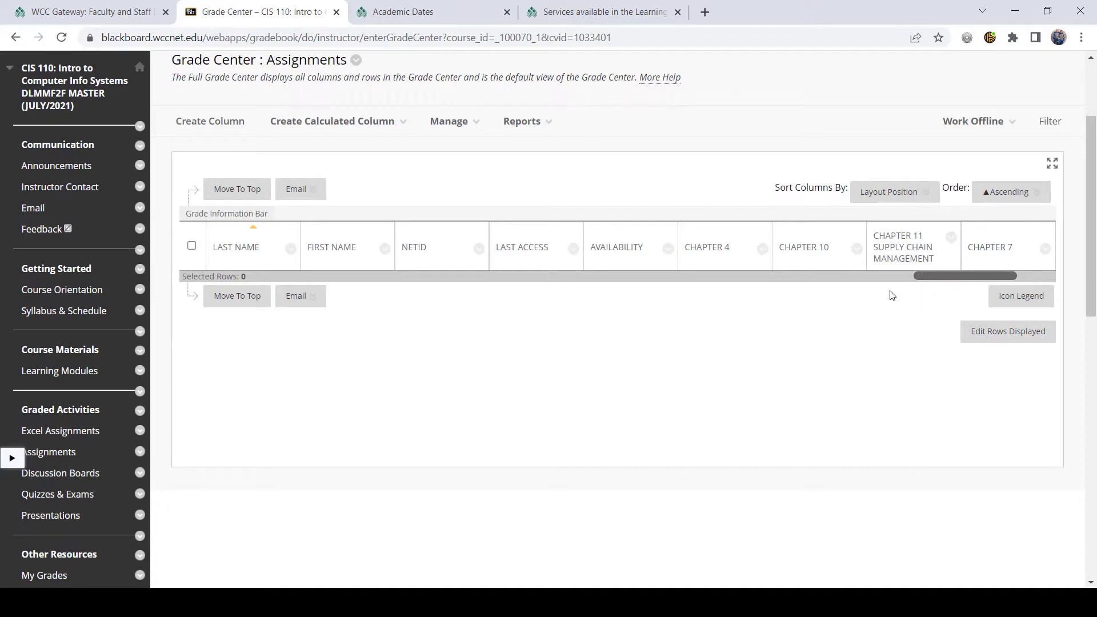
pyautogui.moveTo(890, 291); pyautogui.dragTo(1022, 272)
pyautogui.moveTo(914, 277); pyautogui.dragTo(486, 265)
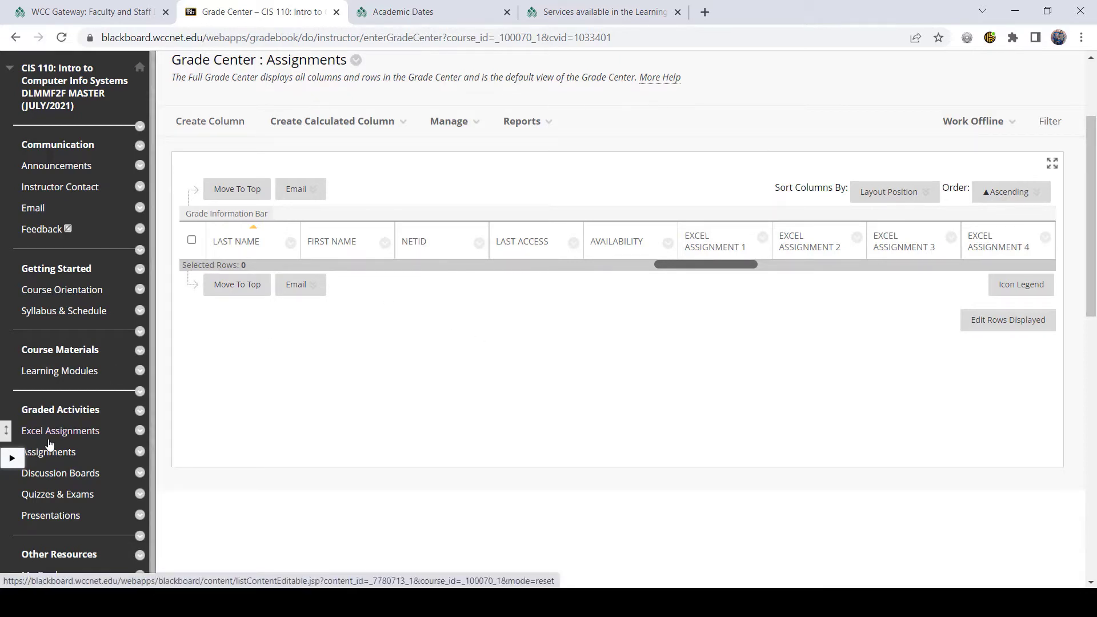
# Open the Discussion Boards page and review the discussions and the options available for "Discussion: The Digital Business"
pyautogui.click(56, 473)
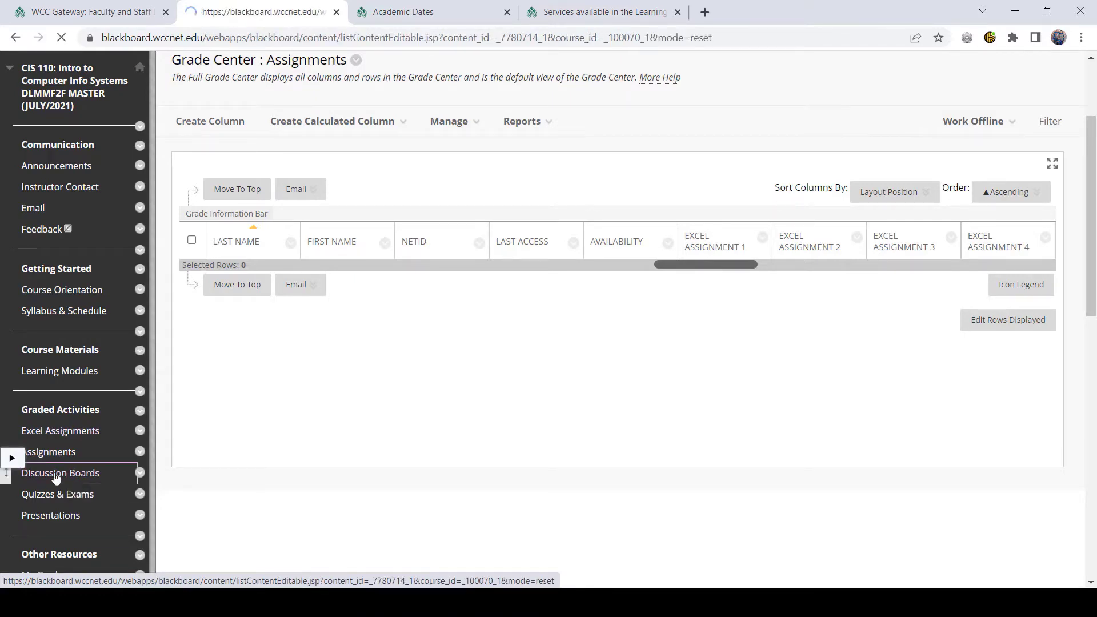
pyautogui.scroll(-12, 499, 376)
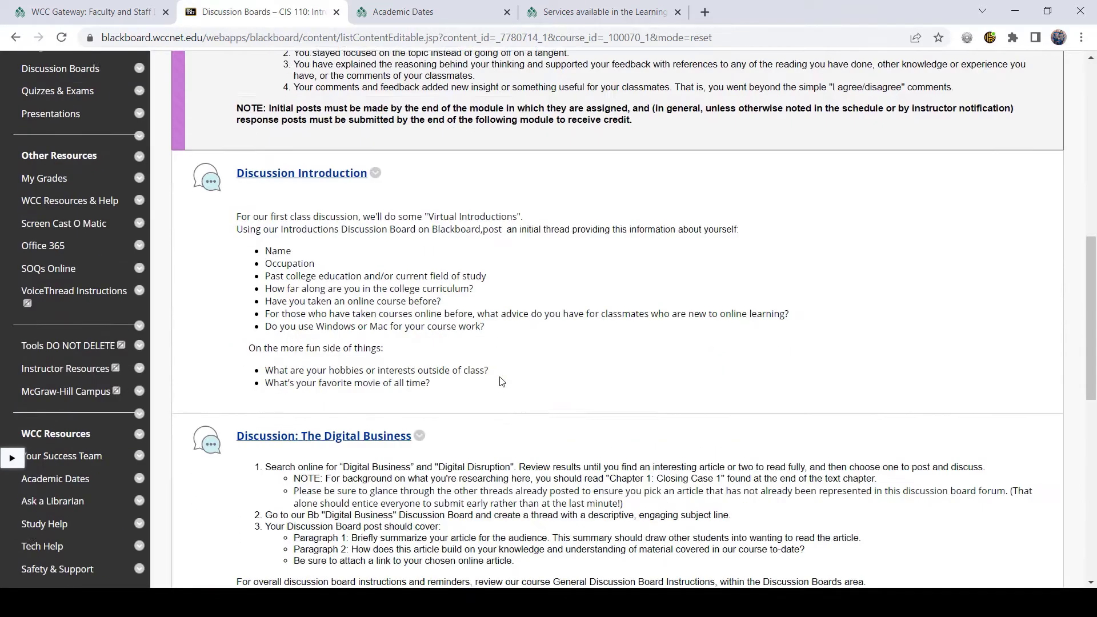
pyautogui.scroll(-8, 423, 246)
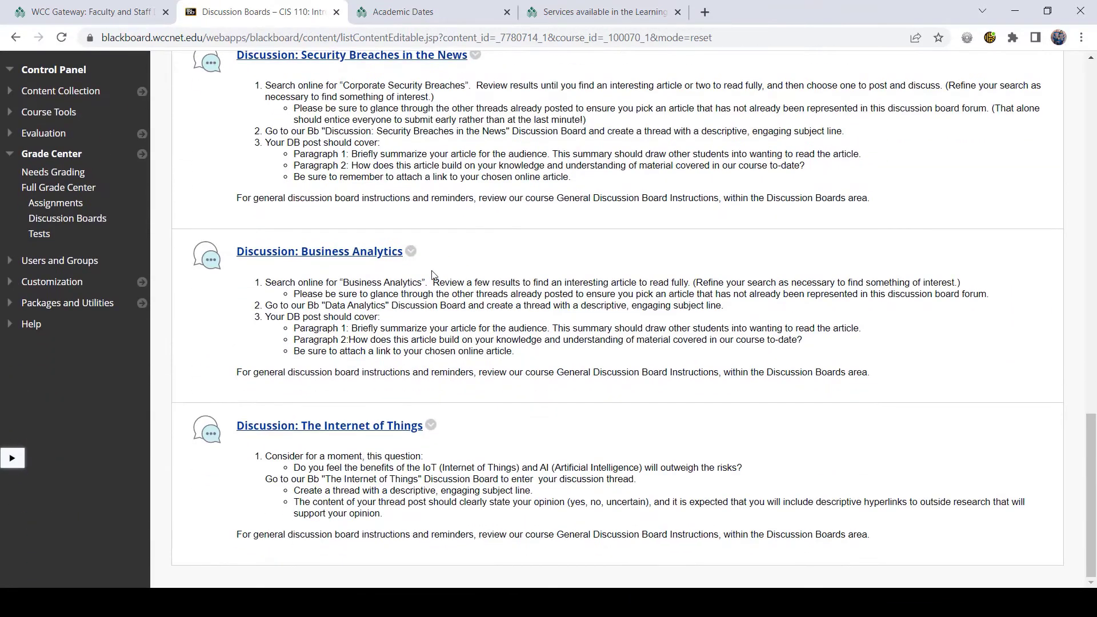
pyautogui.scroll(8, 433, 275)
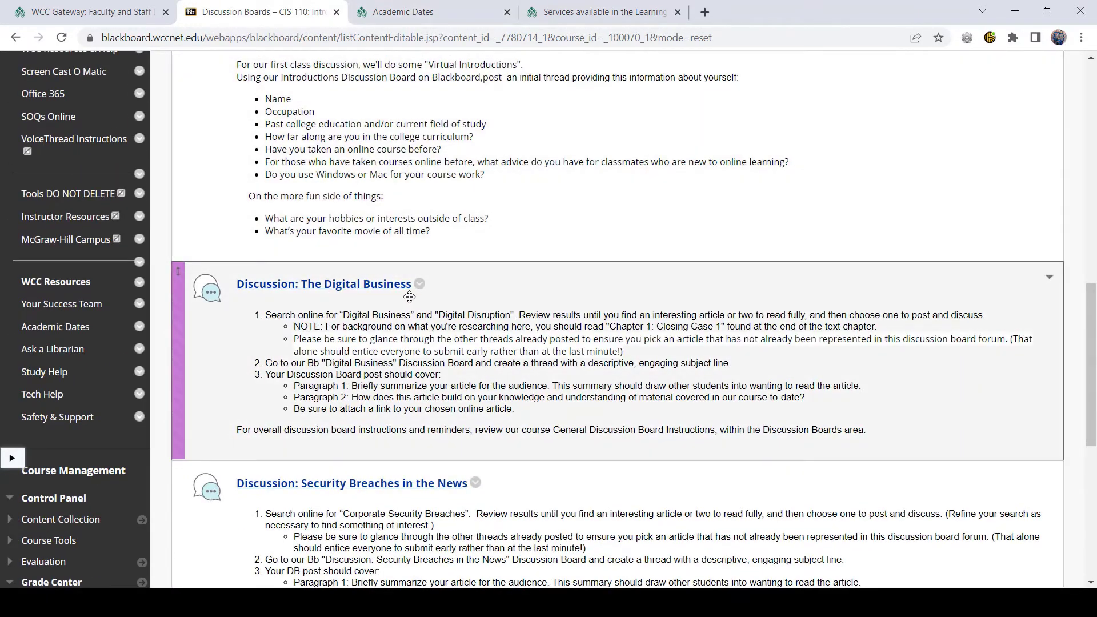
pyautogui.click(419, 284)
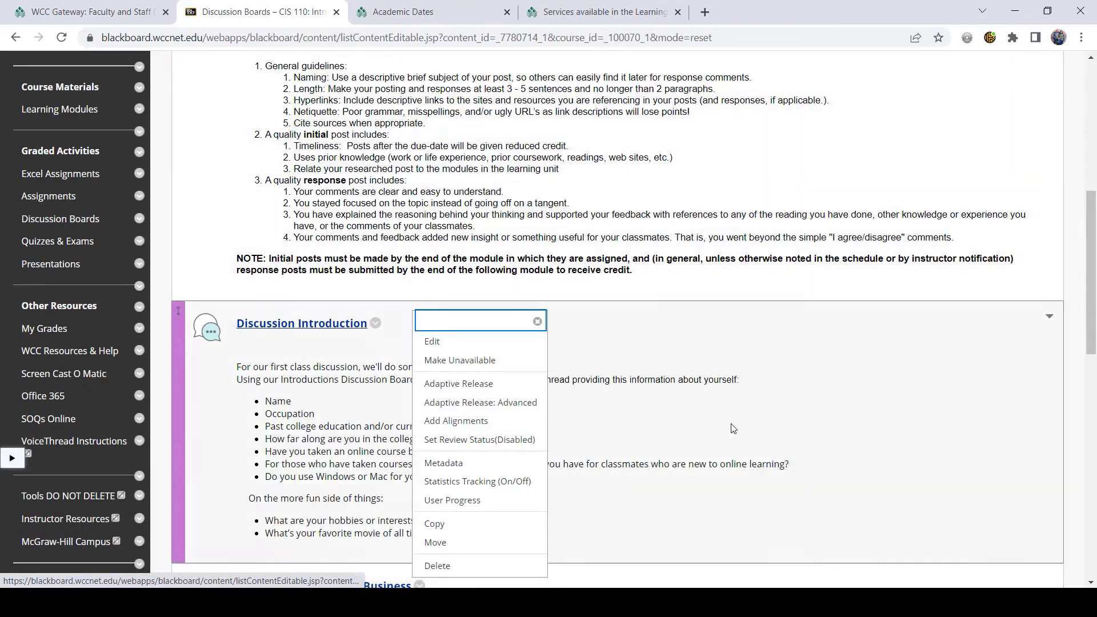
pyautogui.click(836, 350)
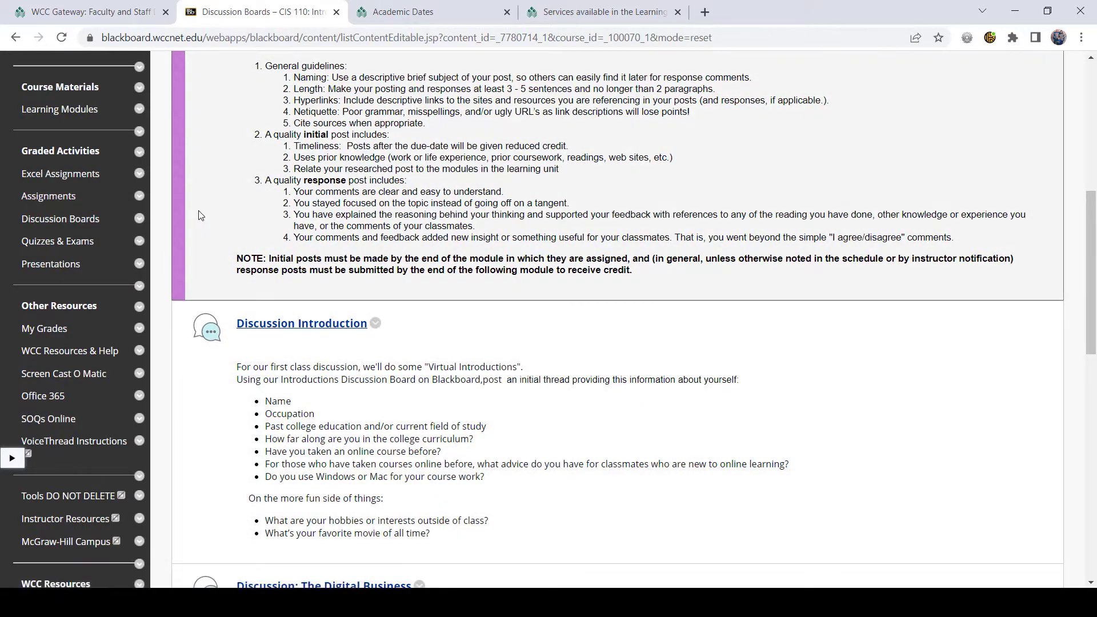
# Open the Discussion Board course tool and go into the course's main board, D_MASTER-CIS-110-DL-0721-V6
pyautogui.scroll(-8, 100, 245)
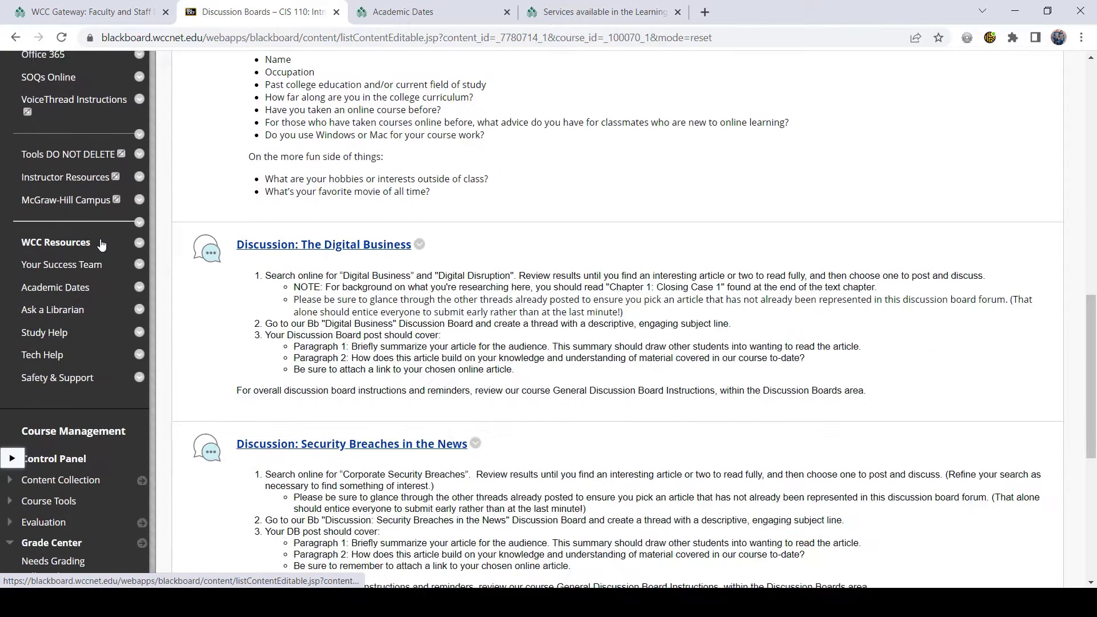
pyautogui.scroll(-3, 101, 245)
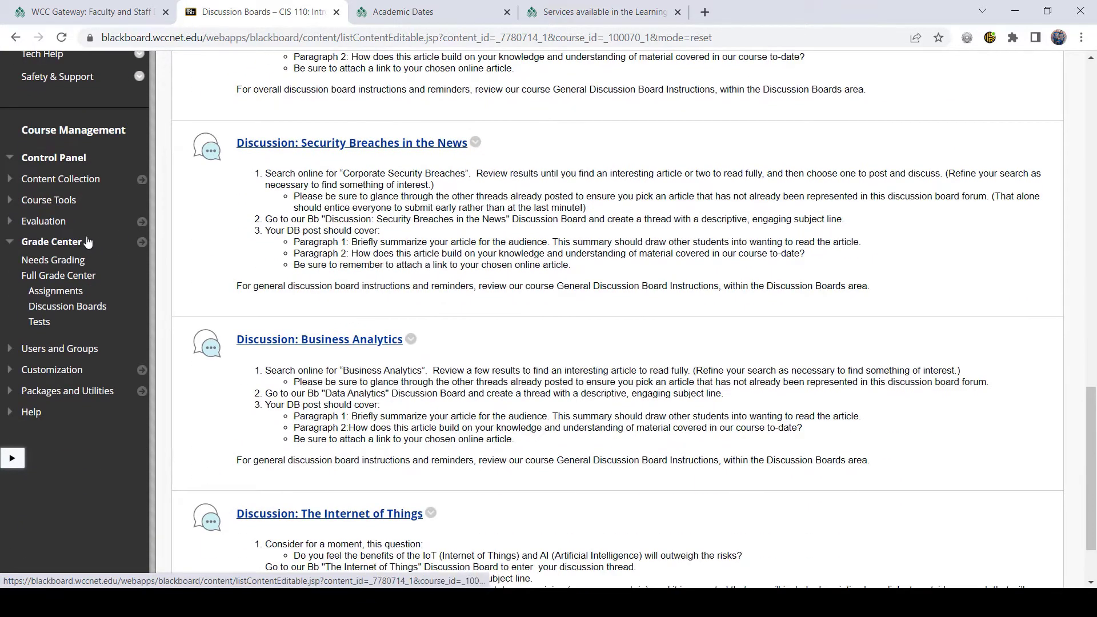
pyautogui.click(15, 203)
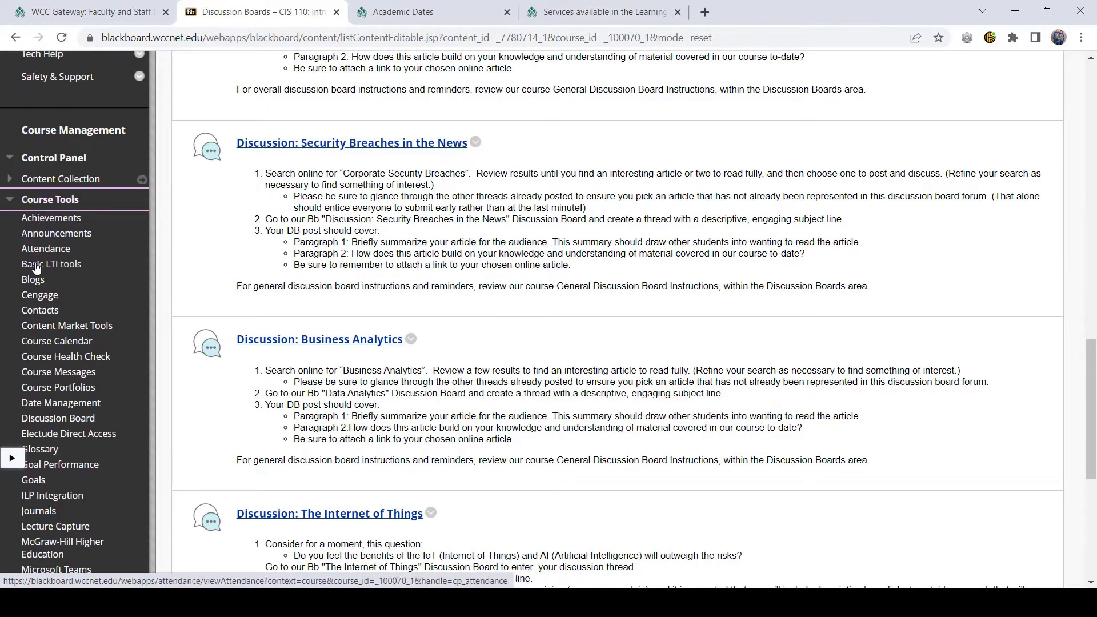
pyautogui.scroll(-1, 49, 378)
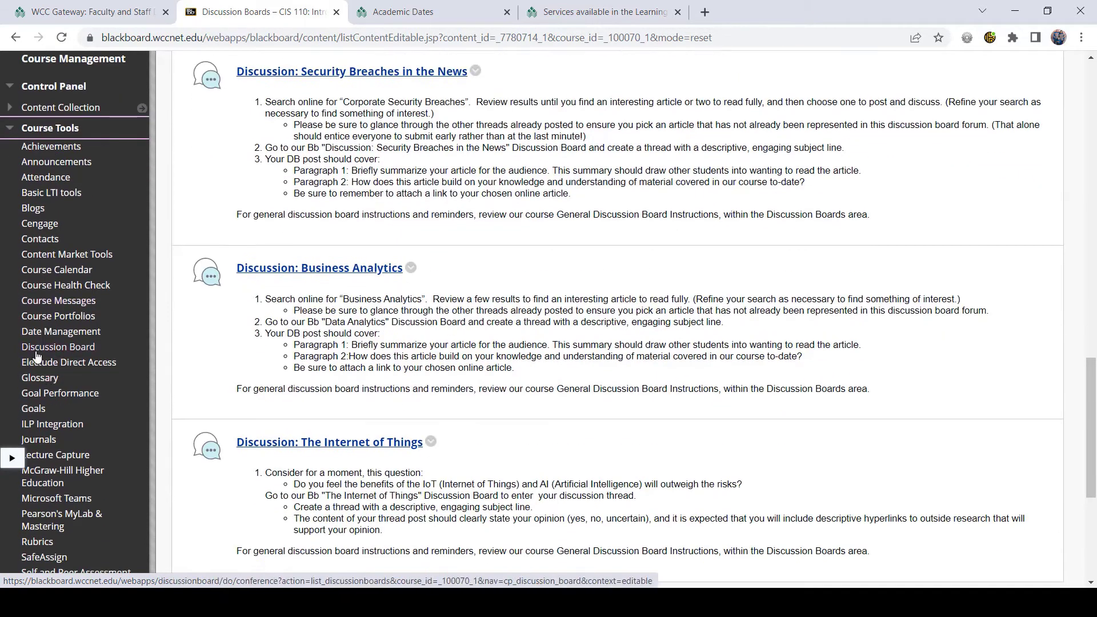
pyautogui.click(51, 346)
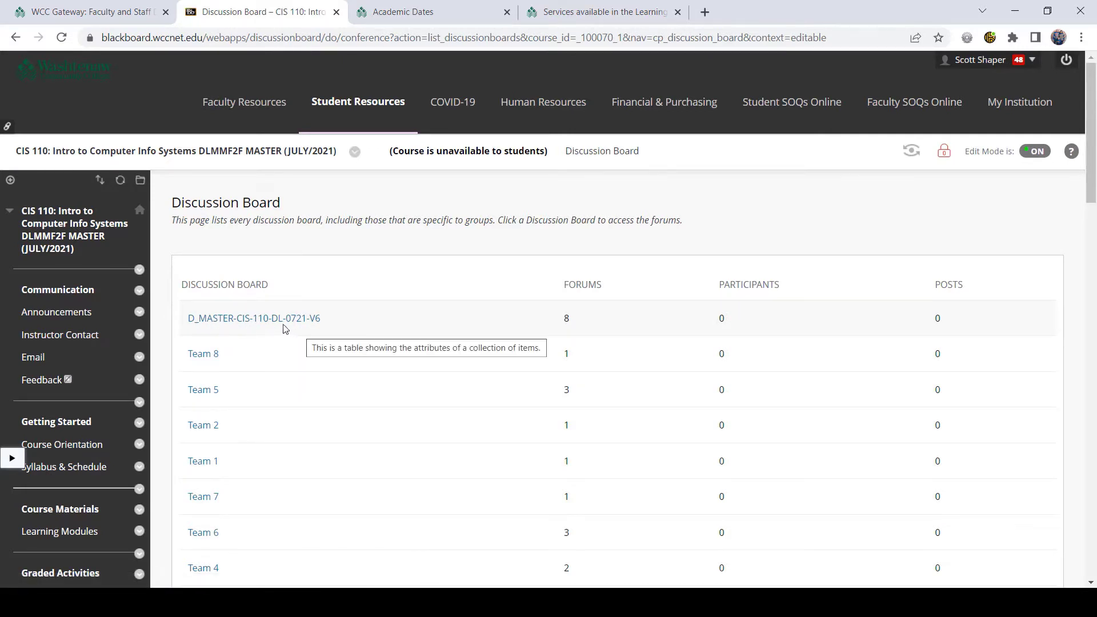
pyautogui.click(297, 320)
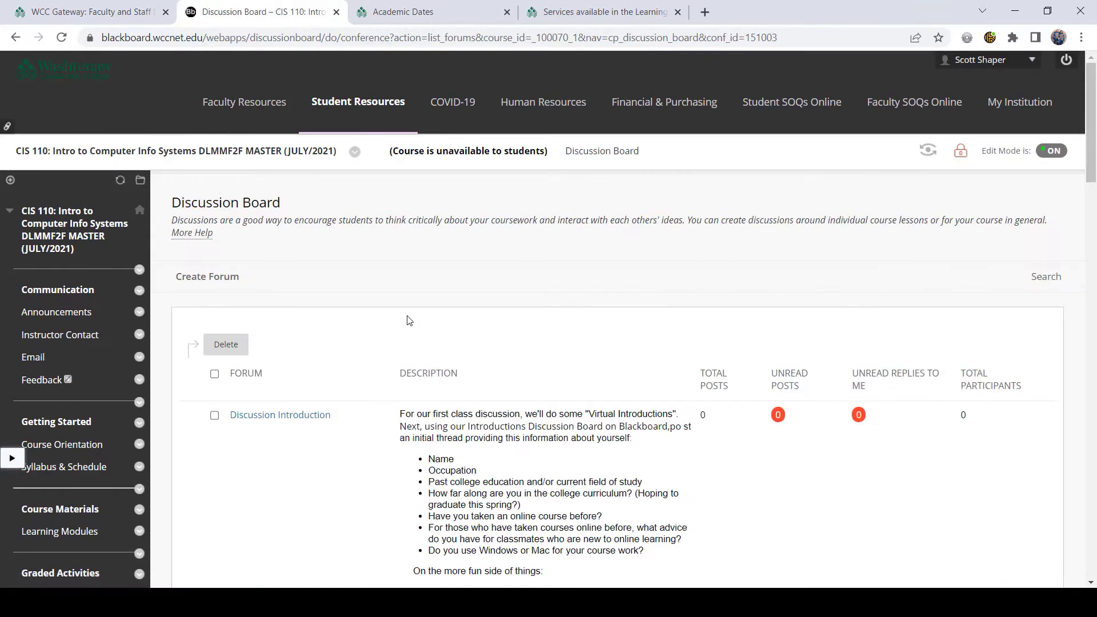
# Review the forums listed in the course's main discussion board, from "Discussion Introduction" through "test"
pyautogui.scroll(-15, 409, 320)
pyautogui.scroll(-20, 409, 320)
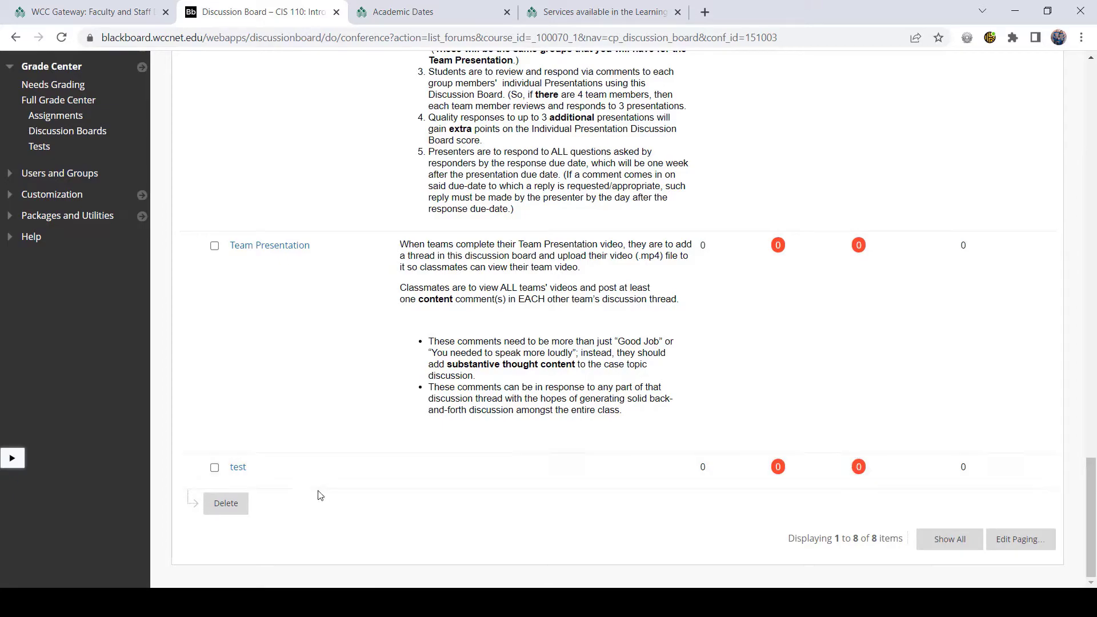
pyautogui.scroll(20, 298, 451)
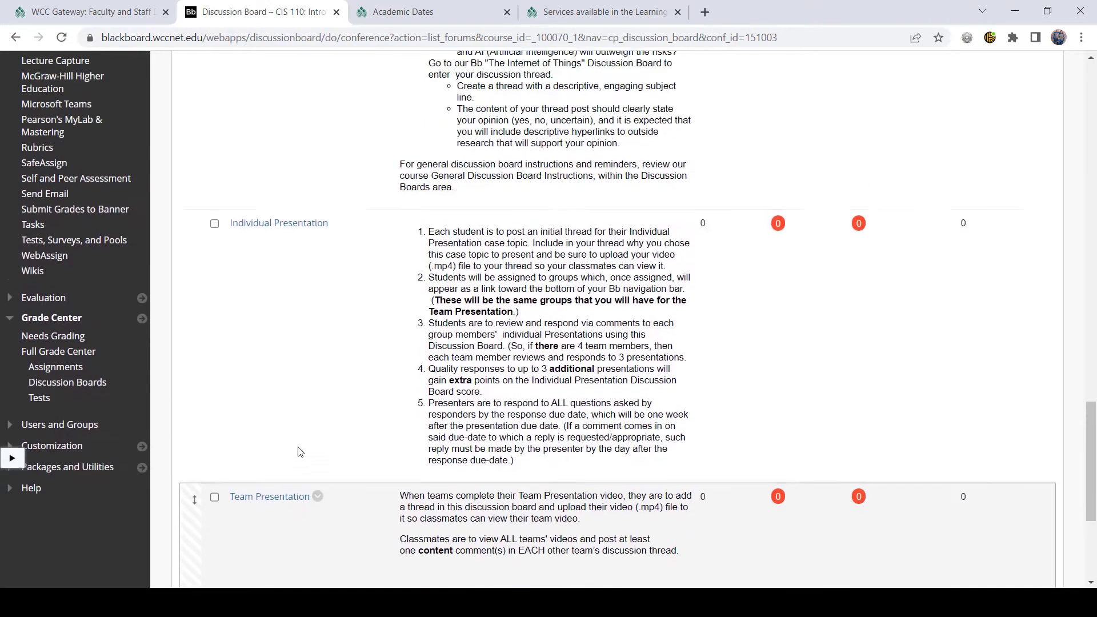
pyautogui.scroll(2, 301, 452)
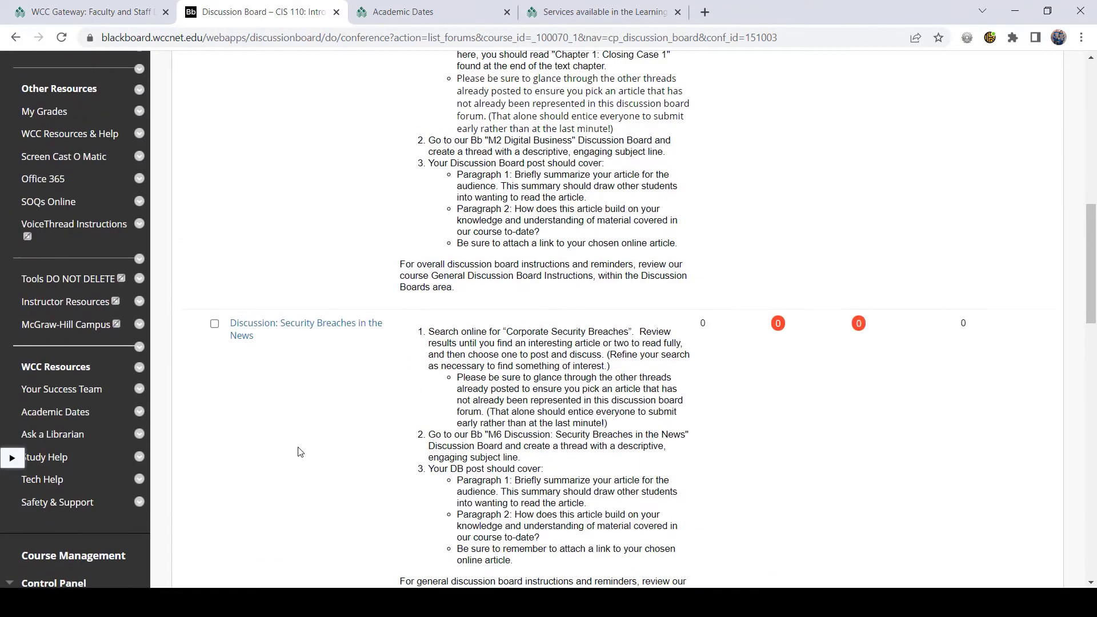
pyautogui.scroll(5, 301, 452)
pyautogui.scroll(-5, 301, 452)
pyautogui.scroll(5, 301, 452)
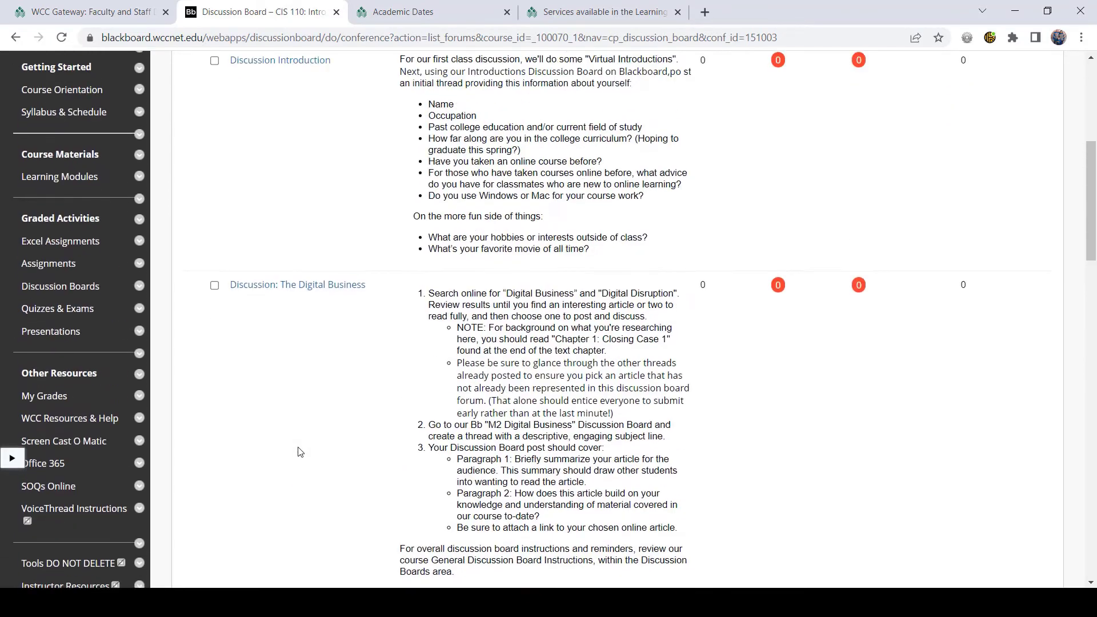
pyautogui.scroll(-10, 63, 372)
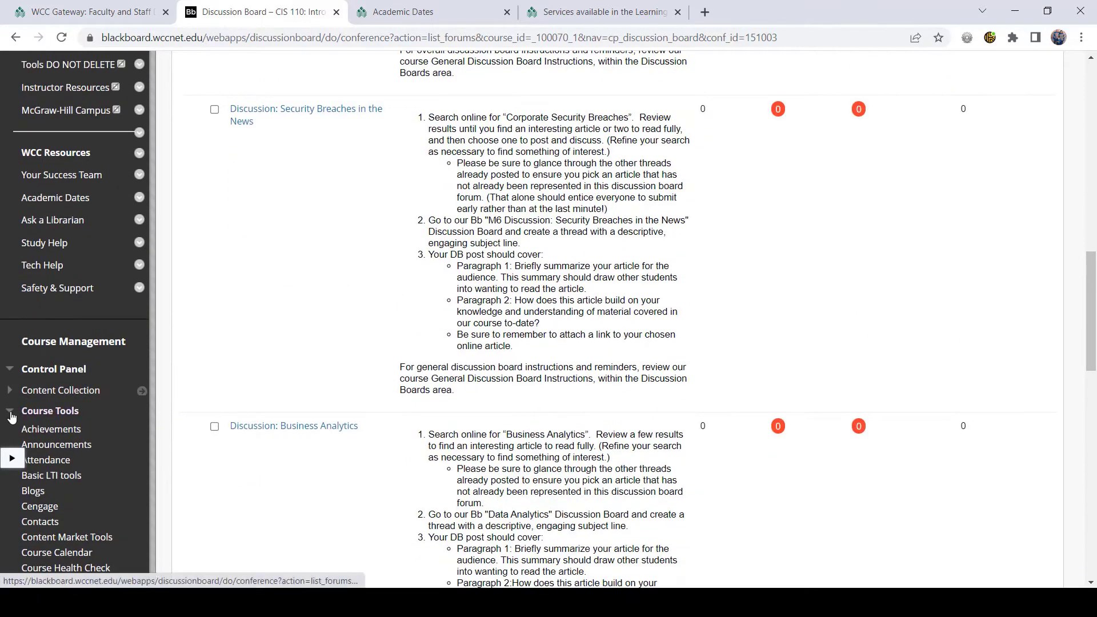
# Open the Grade Center's Discussion Boards view and look through its columns for the "test" forum
pyautogui.click(10, 412)
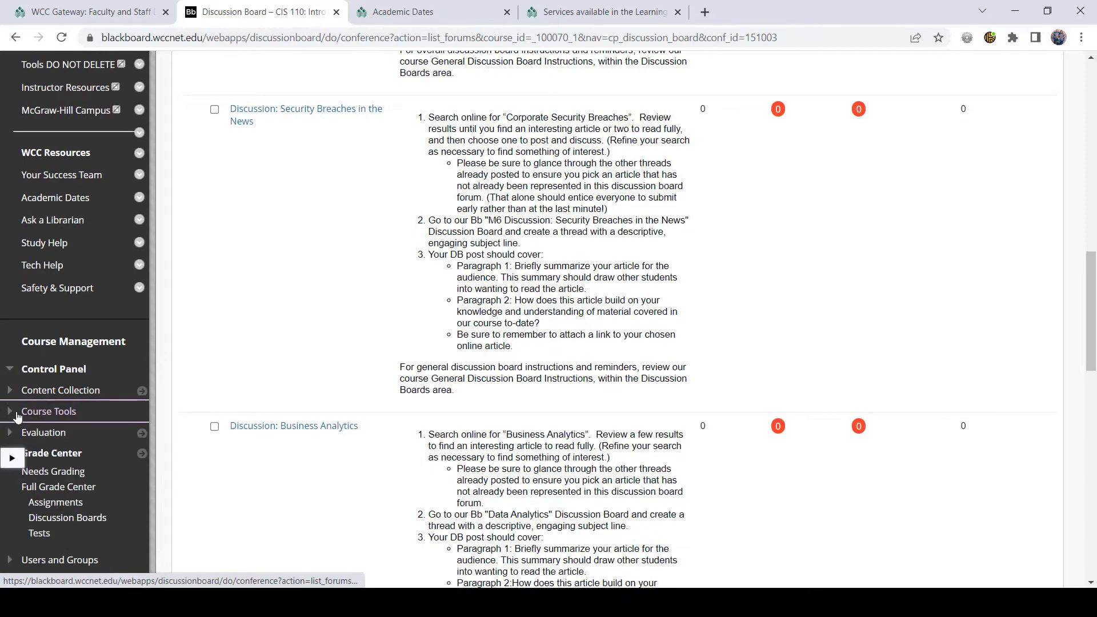
pyautogui.click(51, 517)
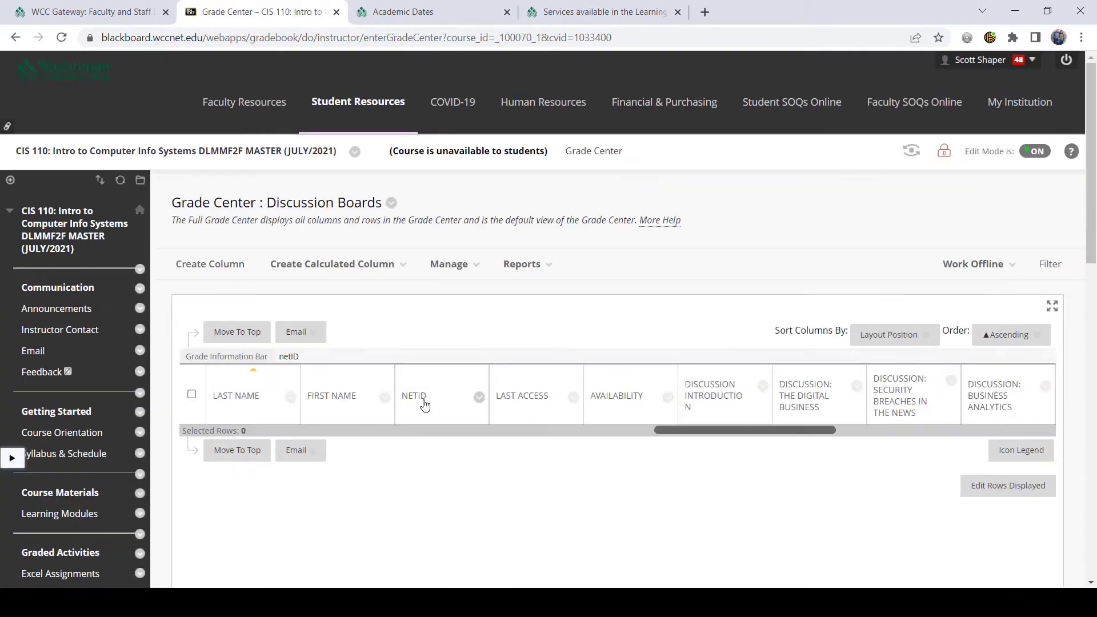
pyautogui.scroll(-1, 650, 391)
pyautogui.moveTo(690, 365); pyautogui.dragTo(936, 362)
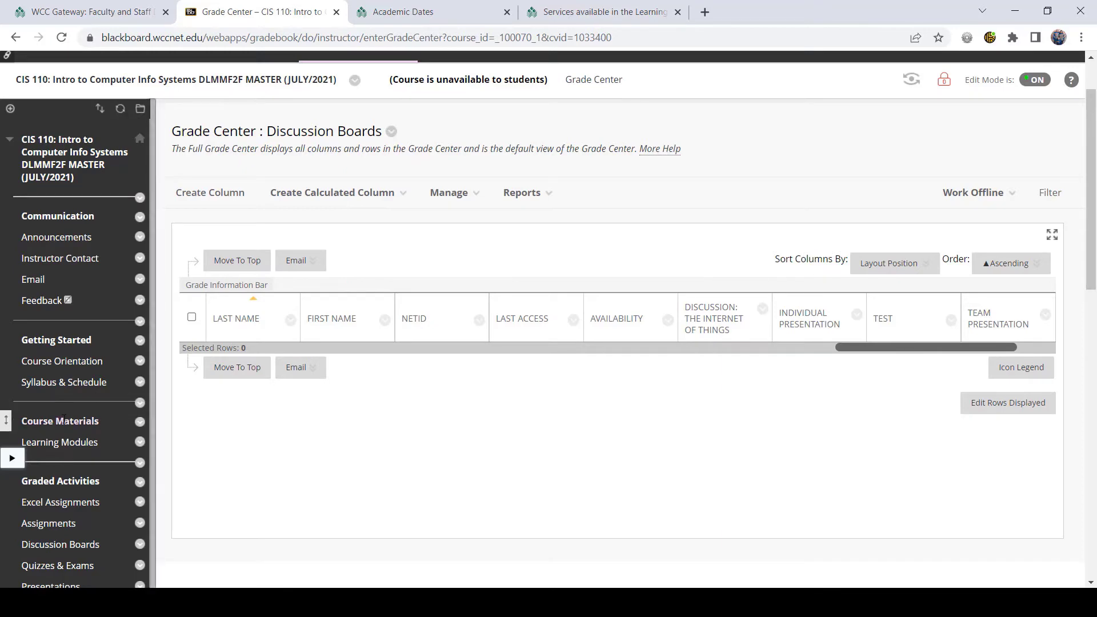
# Return to the forum list of D_MASTER-CIS-110-DL-0721-V6 through the Discussion Board course tool
pyautogui.scroll(-9, 63, 418)
pyautogui.scroll(-5, 58, 422)
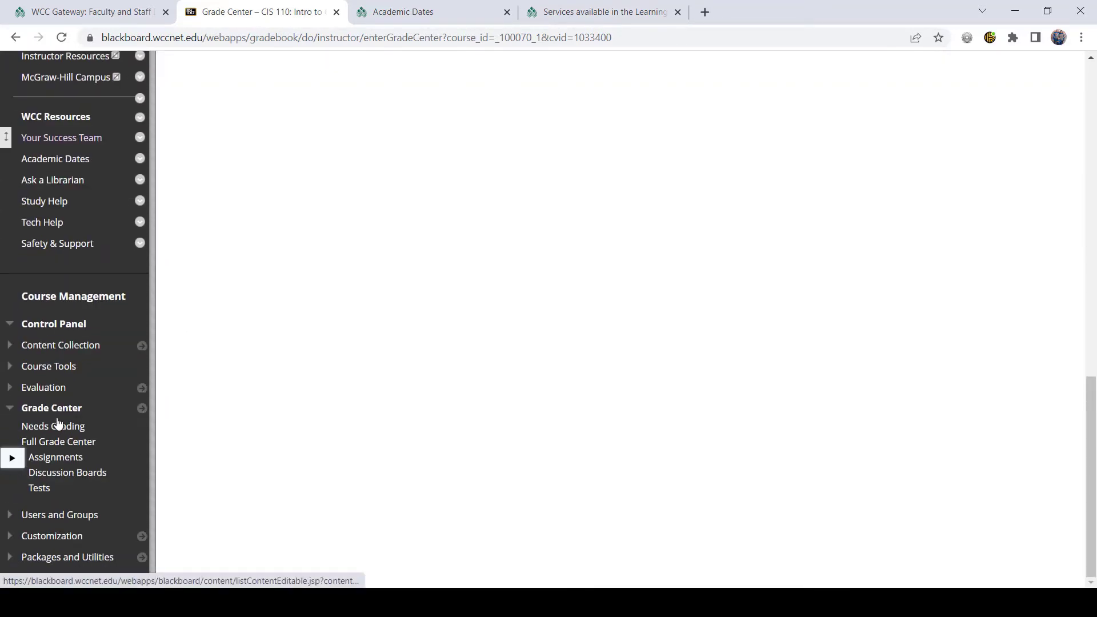
pyautogui.click(14, 366)
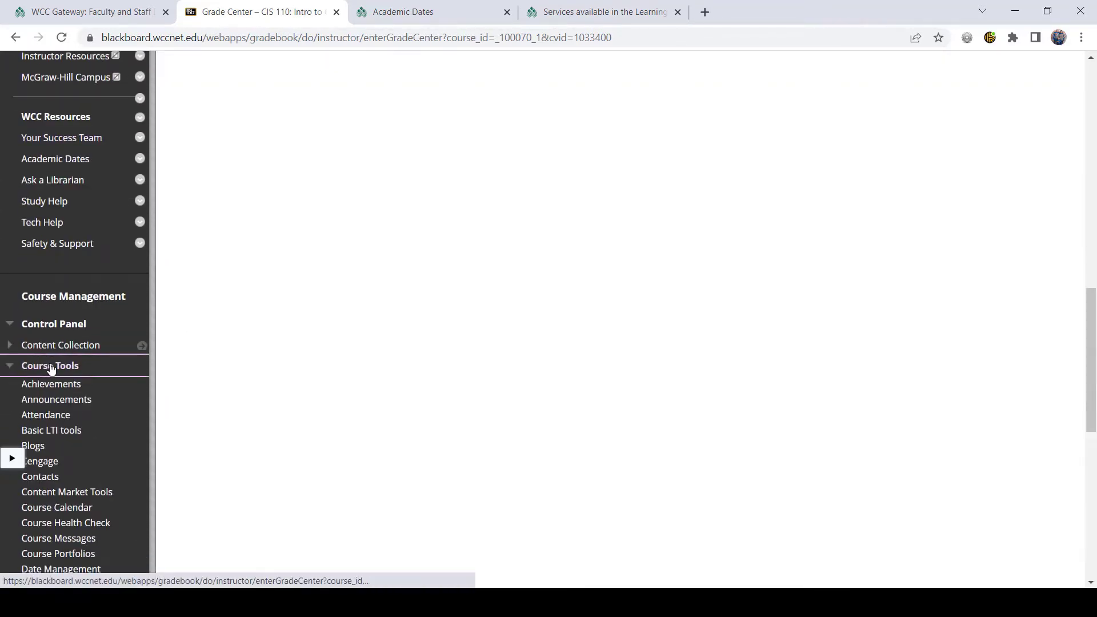
pyautogui.scroll(-7, 51, 367)
pyautogui.scroll(2, 48, 297)
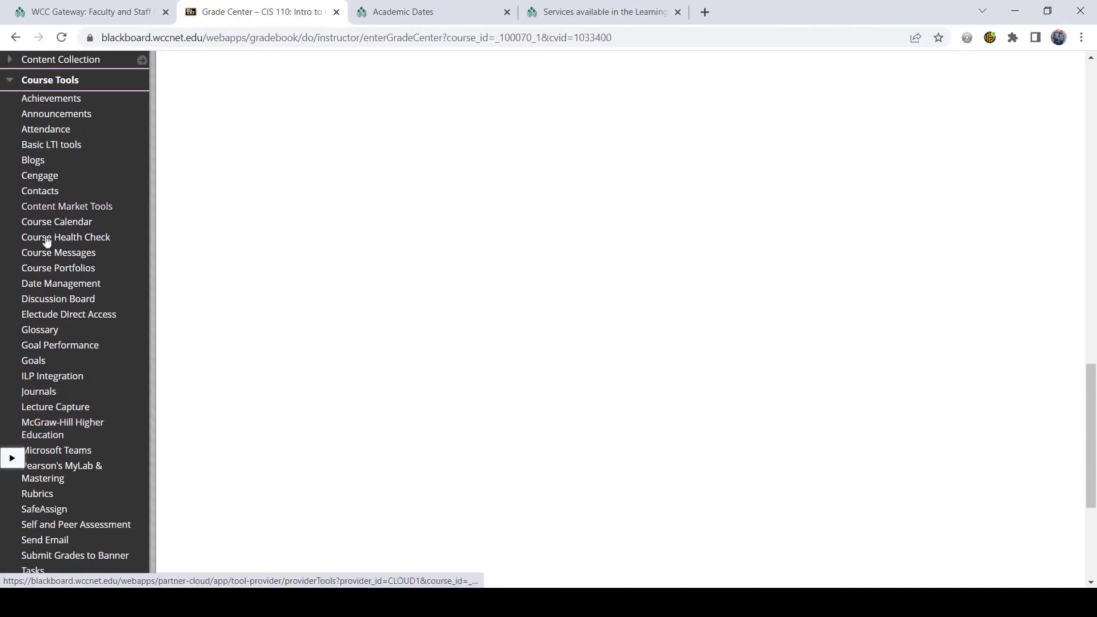
pyautogui.click(63, 301)
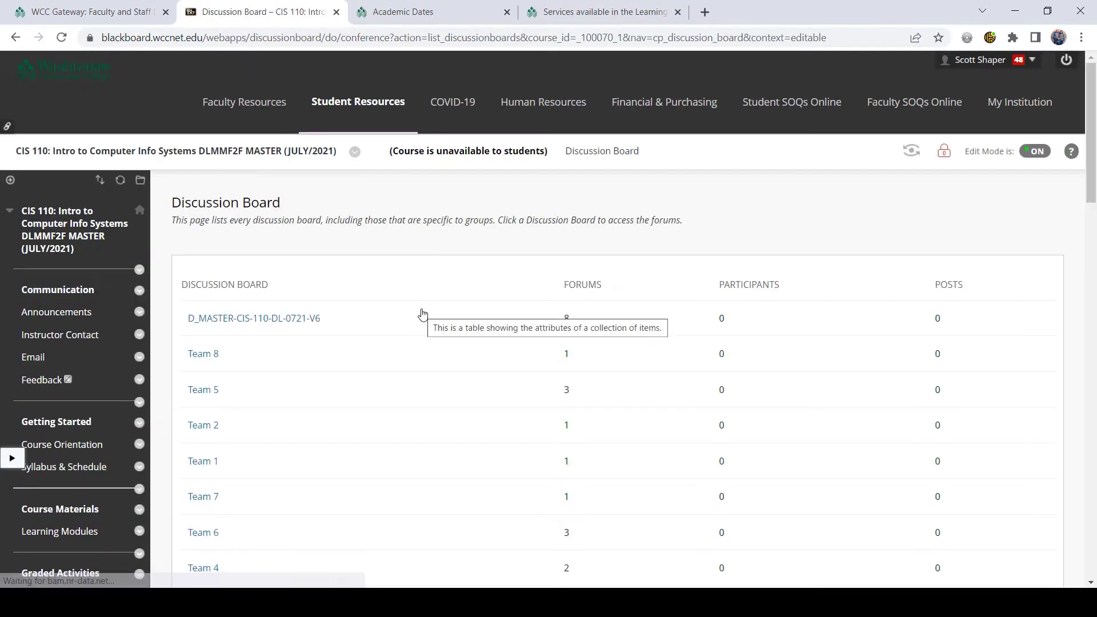
pyautogui.click(253, 326)
# Delete the "test" forum at the end of the list together with its associated Grade Center column
pyautogui.scroll(-18, 240, 306)
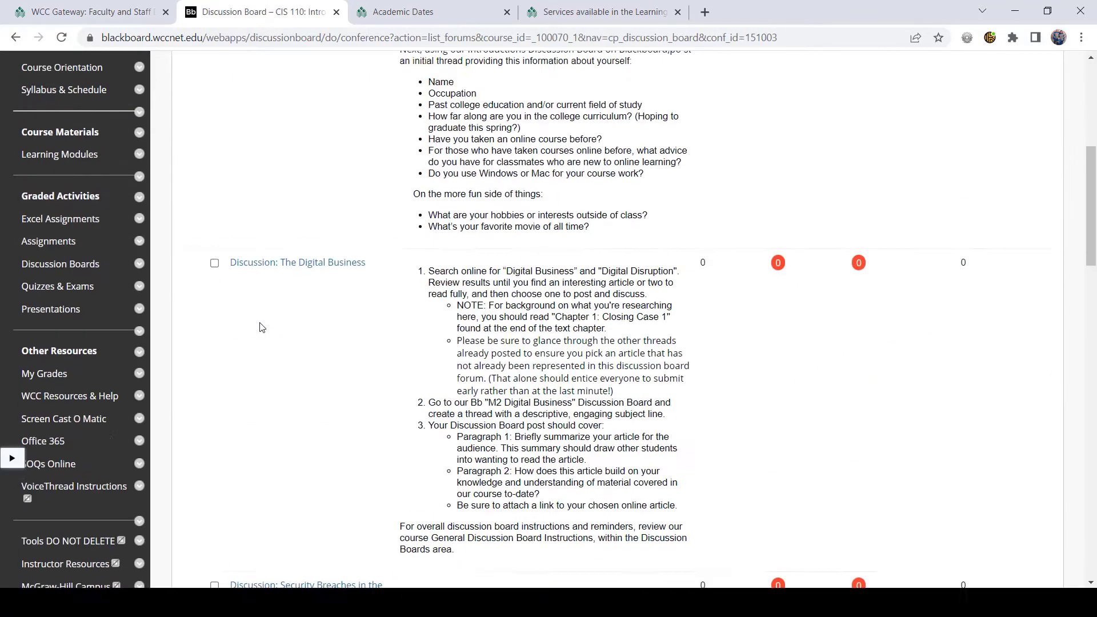
pyautogui.scroll(-15, 262, 327)
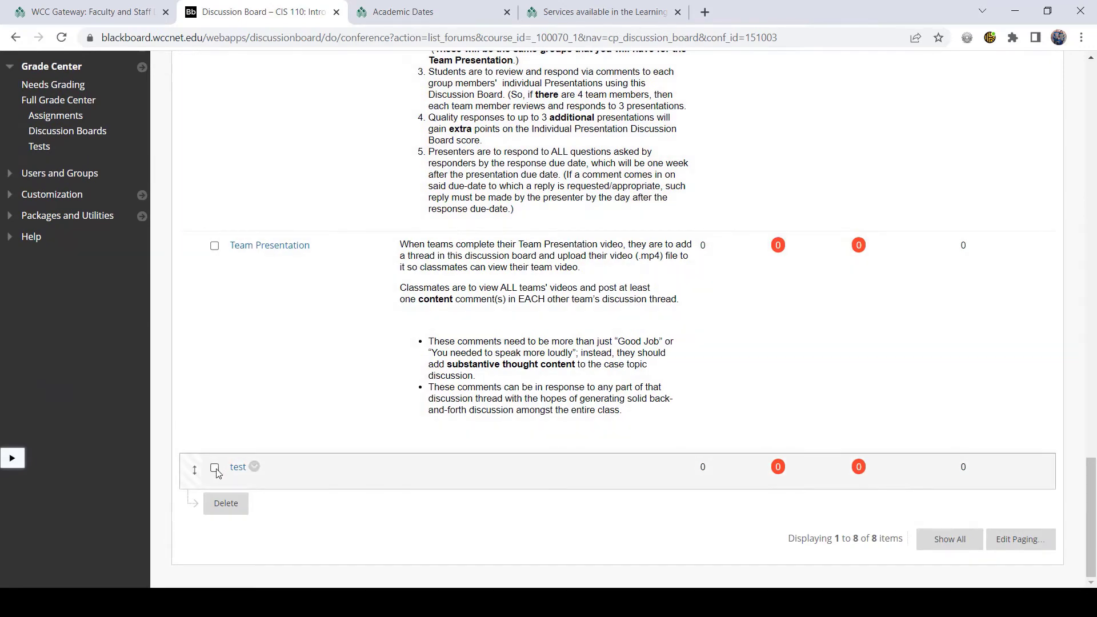
pyautogui.click(236, 508)
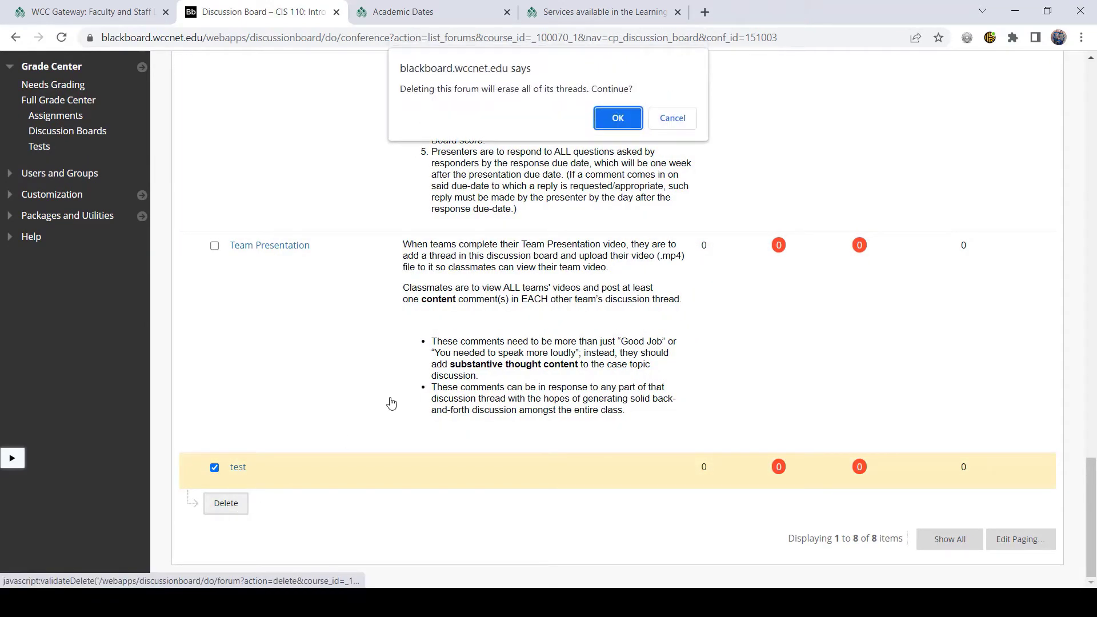
pyautogui.click(616, 117)
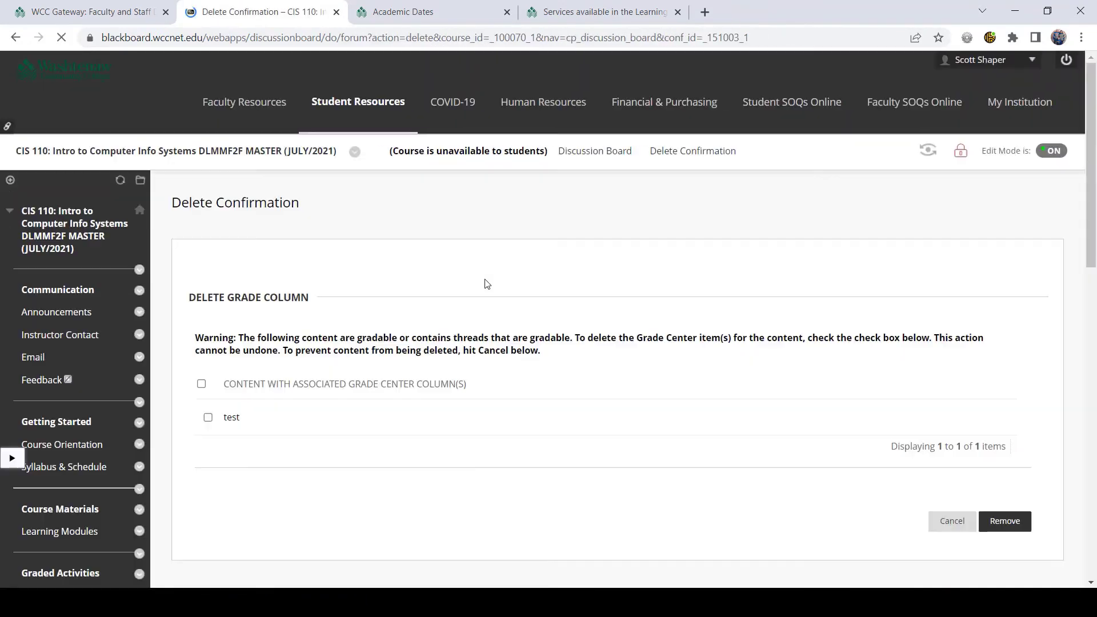
pyautogui.click(203, 384)
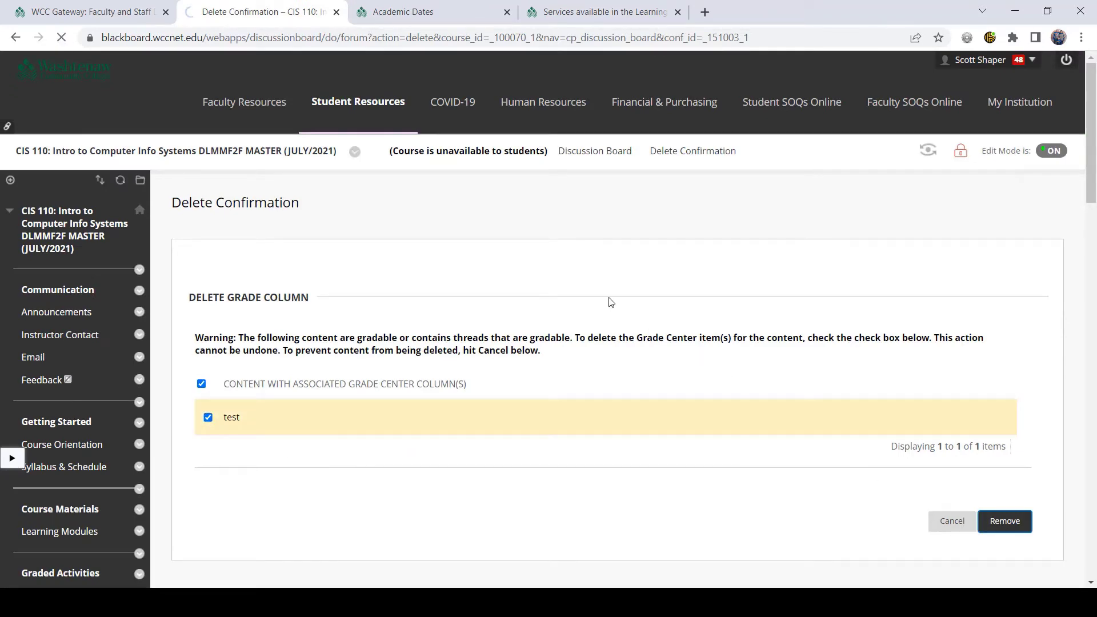
# Check the remaining forums and the Grade Center's Discussion Boards columns after the "test" forum's deletion
pyautogui.scroll(-5, 611, 302)
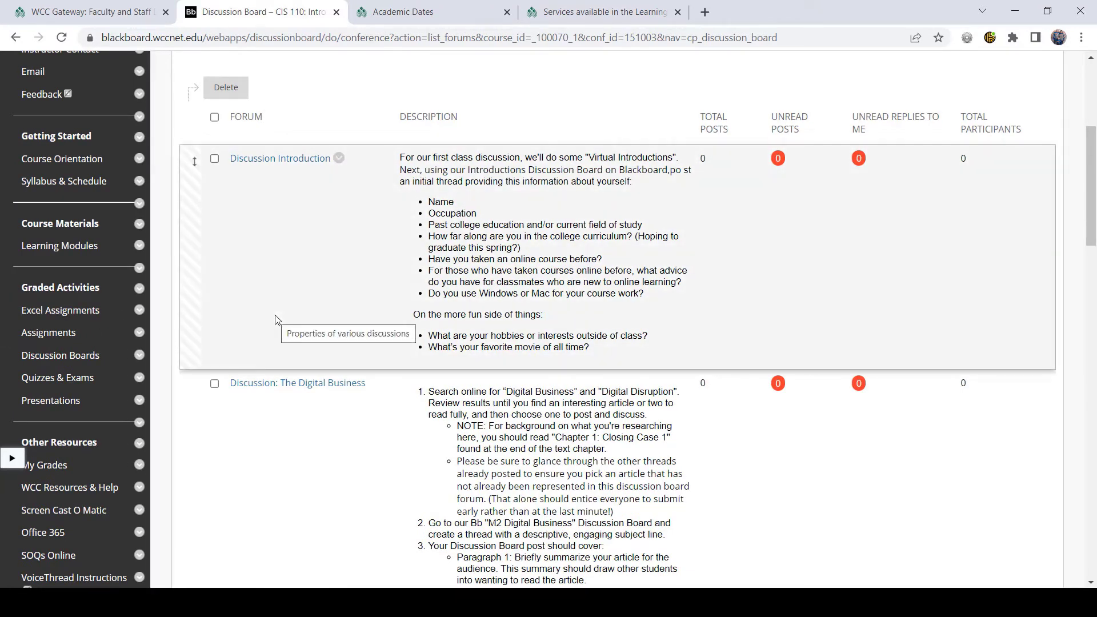
pyautogui.scroll(-14, 277, 319)
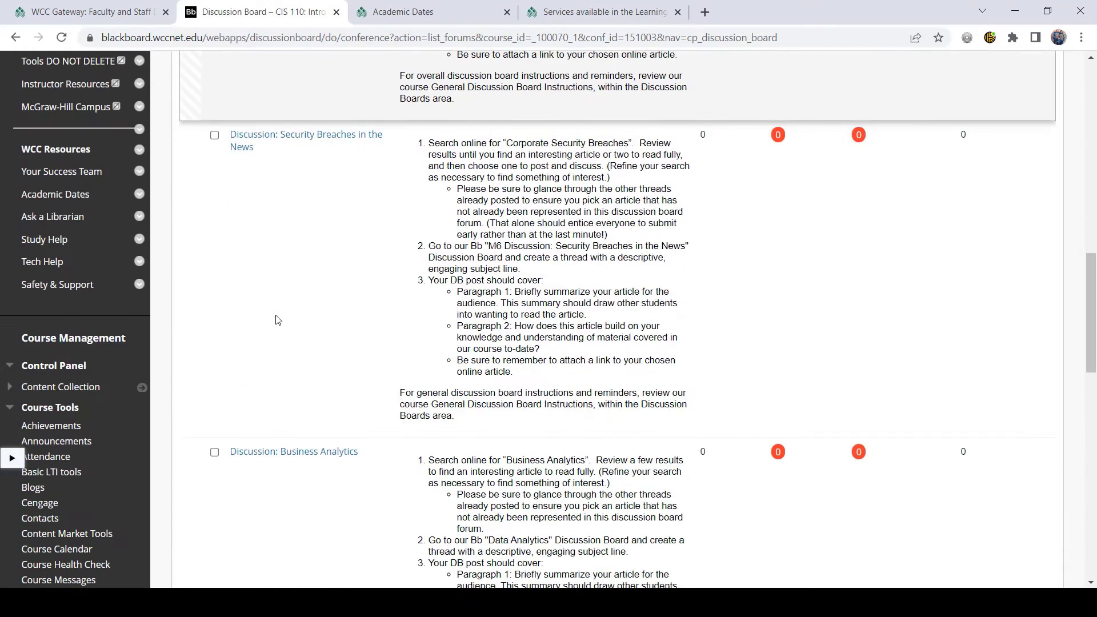
pyautogui.scroll(-7, 277, 319)
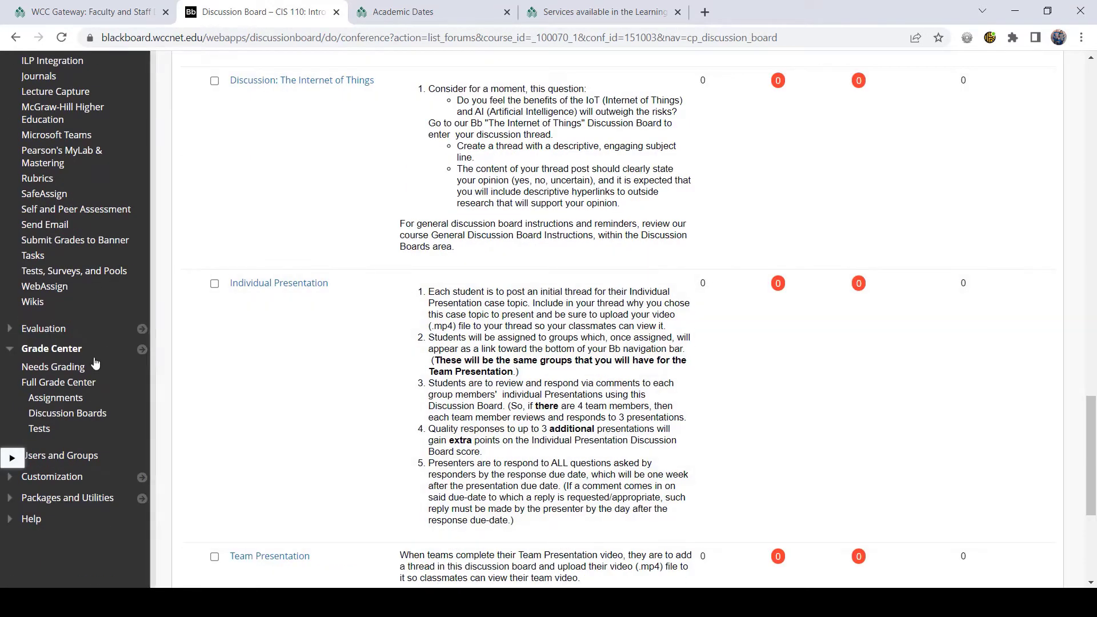
pyautogui.click(54, 413)
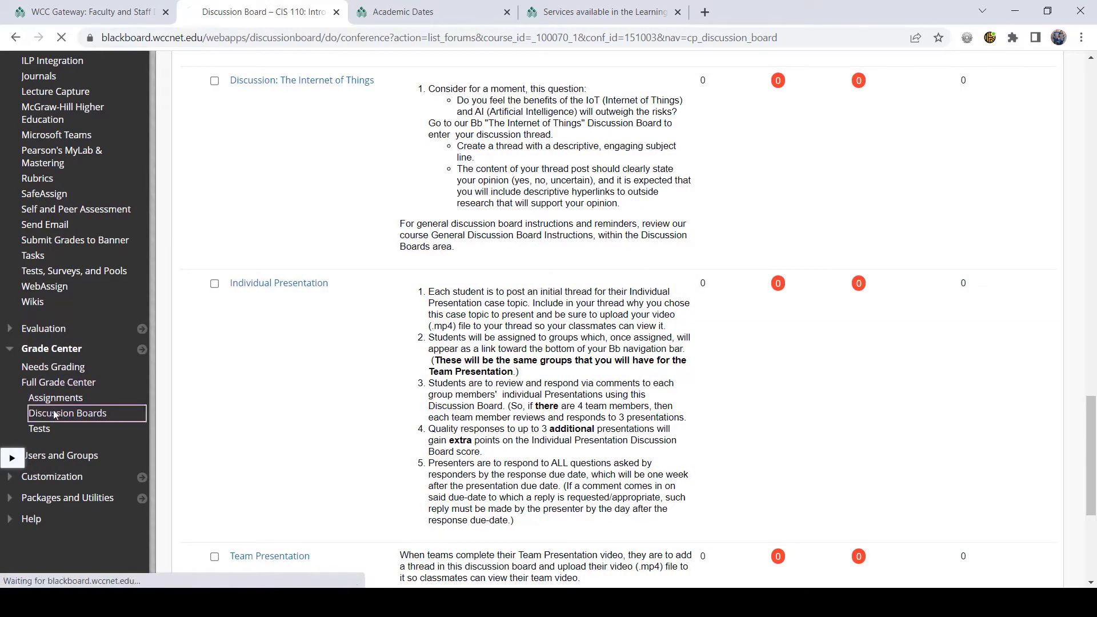
pyautogui.scroll(-1, 381, 325)
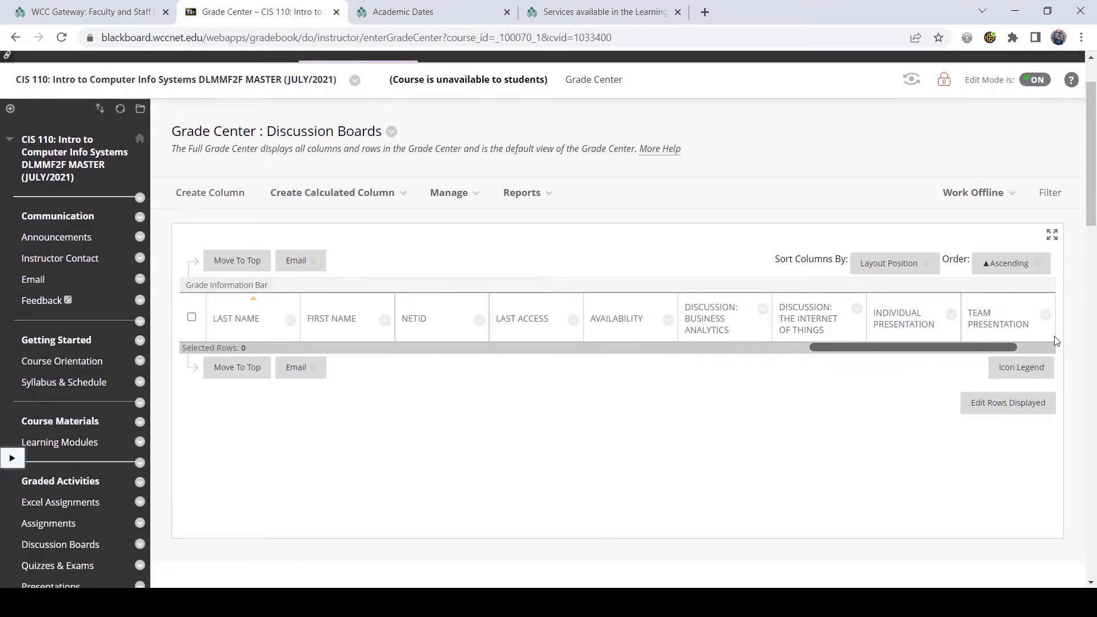
pyautogui.moveTo(979, 327)
# Reopen the course's main discussion board, D_MASTER-CIS-110-DL-0721-V6, from the course tools
pyautogui.scroll(-7, 90, 387)
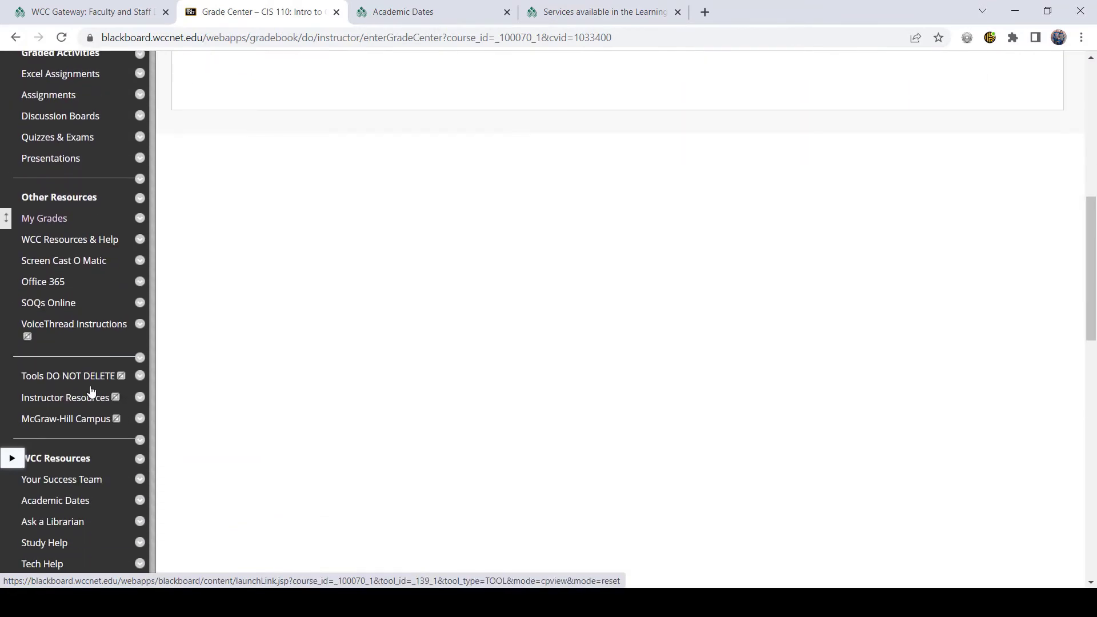
pyautogui.scroll(-10, 90, 391)
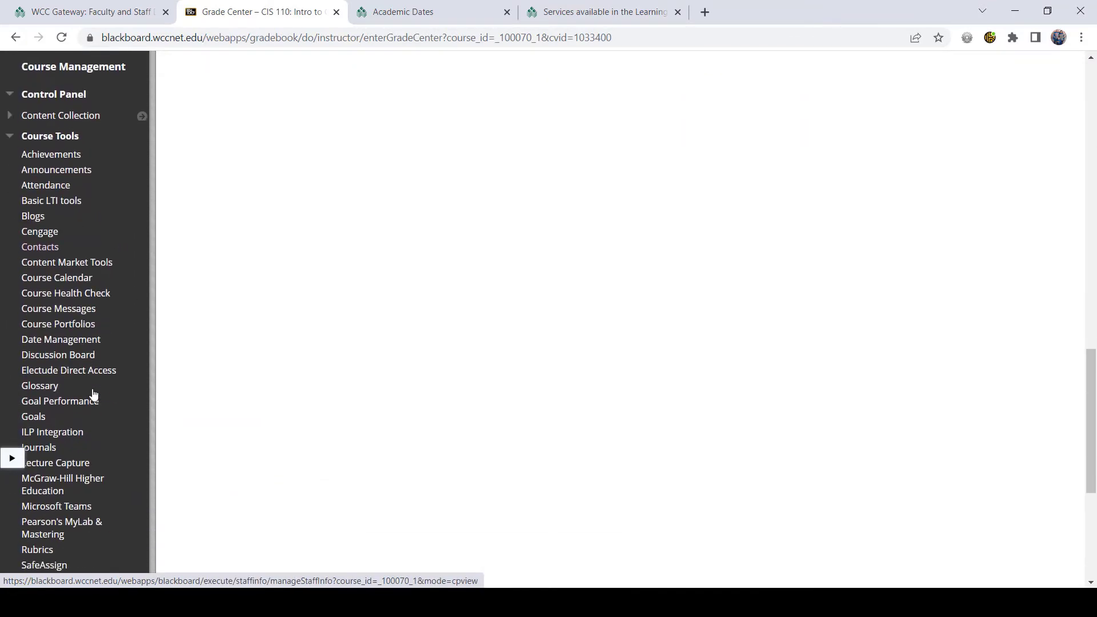
pyautogui.click(54, 356)
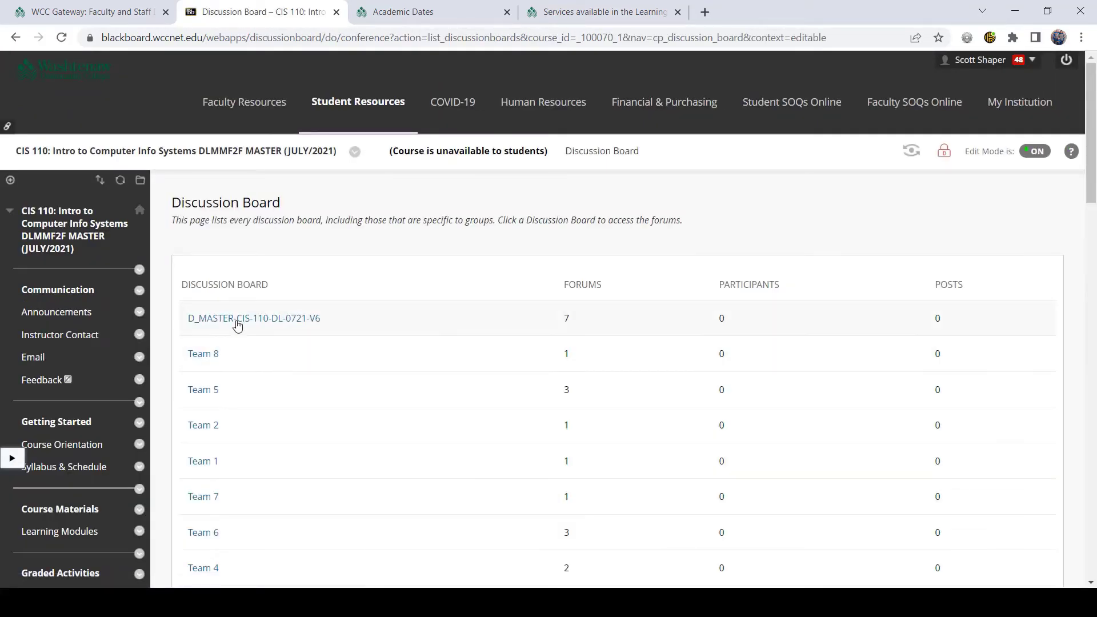
pyautogui.click(235, 320)
# Open the "Team Presentation" forum for editing and examine its grading options under Forum Settings
pyautogui.scroll(-20, 336, 391)
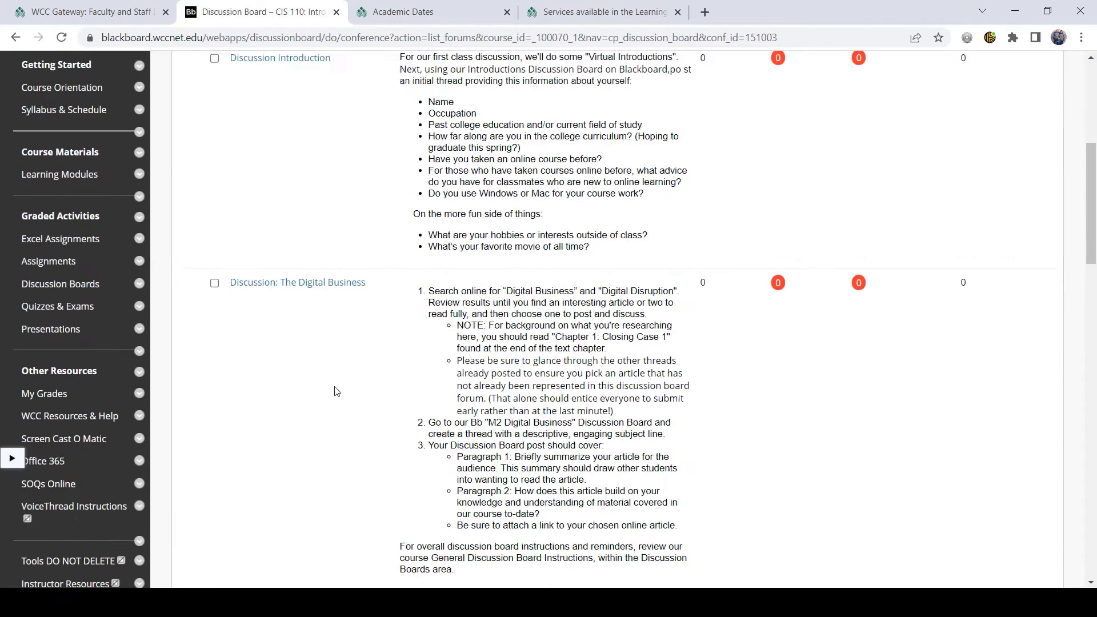
pyautogui.scroll(-8, 337, 390)
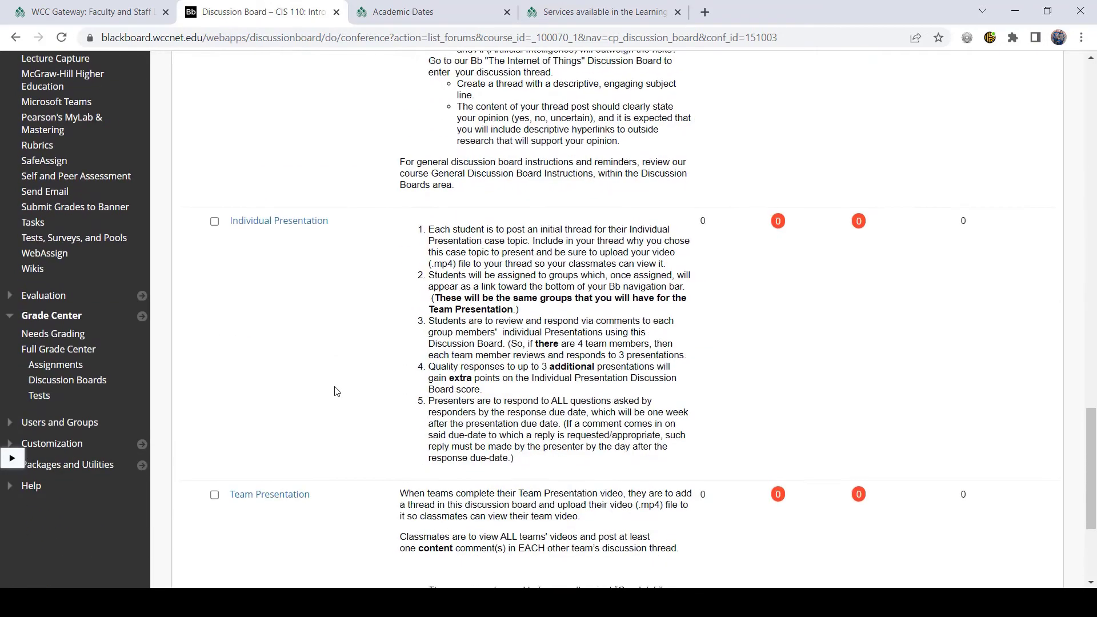
pyautogui.click(317, 283)
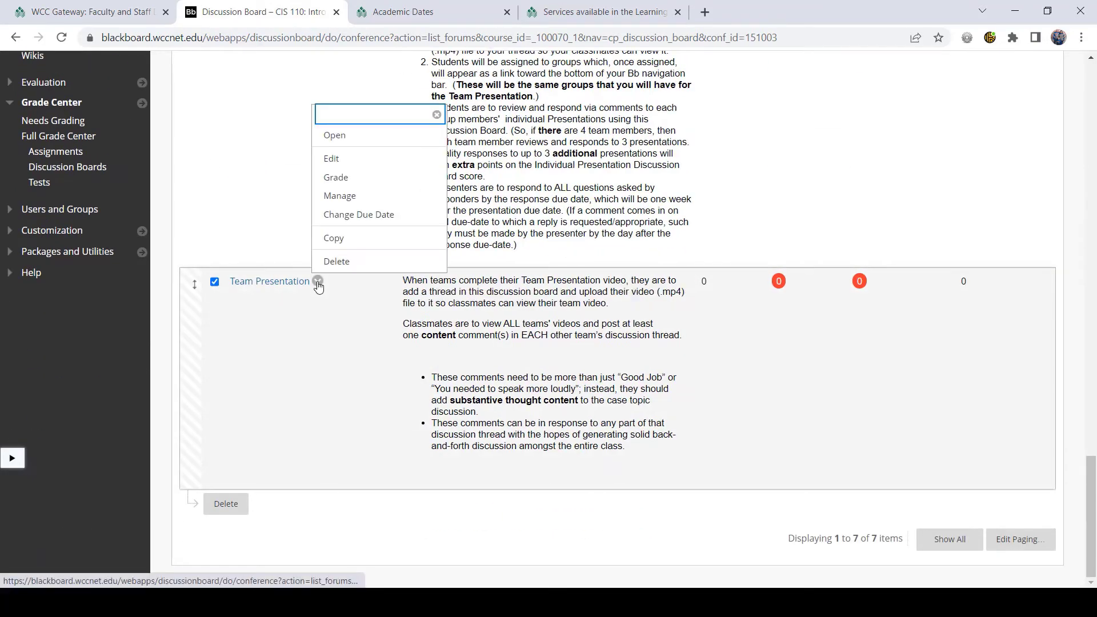
pyautogui.click(332, 159)
pyautogui.scroll(-15, 451, 240)
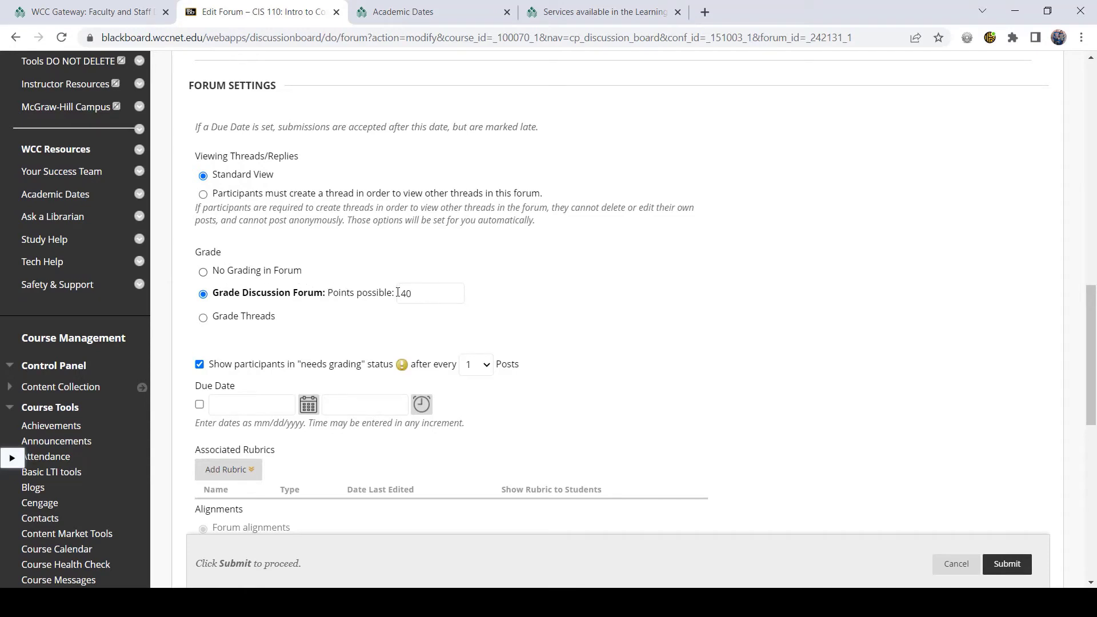
# Set the "Team Presentation" forum to No Grading in Forum and submit the change, accepting the confirmation
pyautogui.click(204, 273)
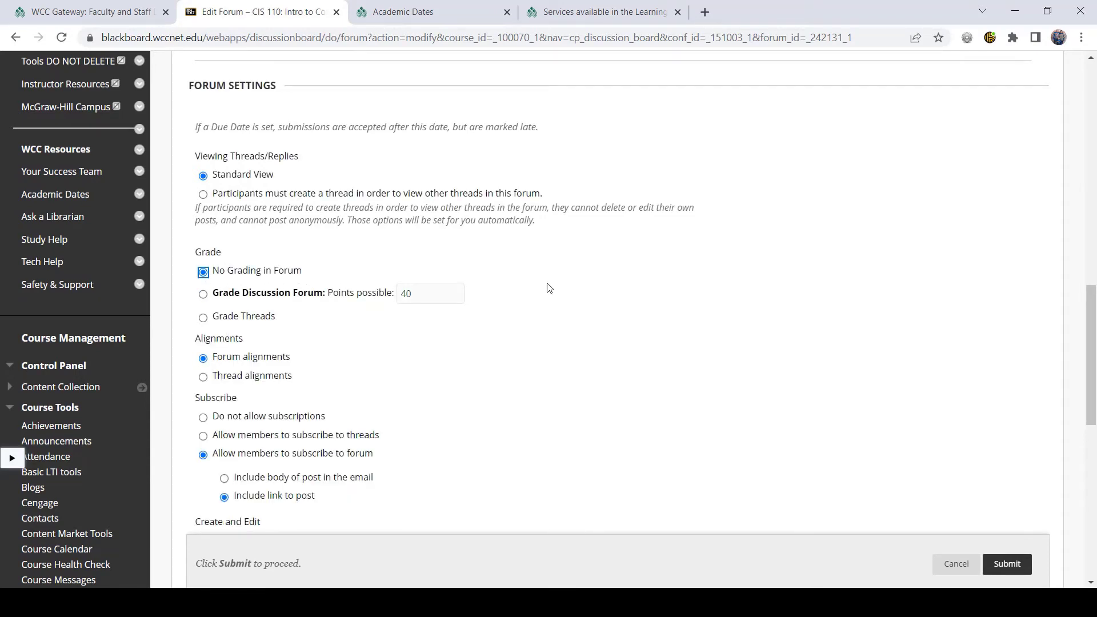
pyautogui.click(992, 563)
pyautogui.click(617, 133)
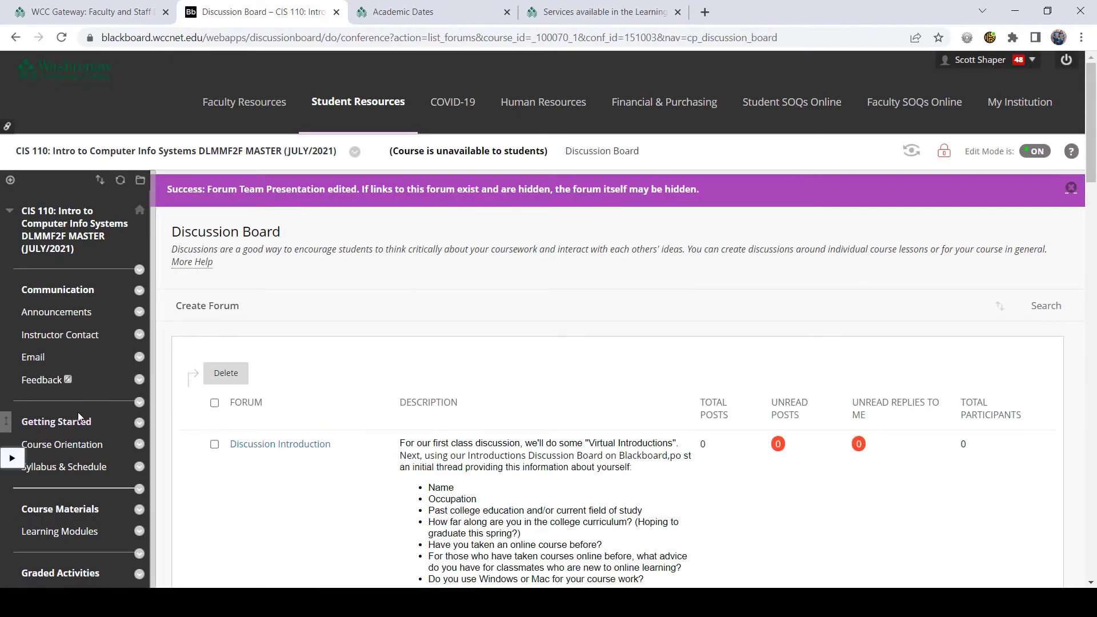
# Open the Grade Center's Discussion Boards view and check its last columns for the "Team Presentation" forum
pyautogui.scroll(-5, 76, 410)
pyautogui.scroll(-15, 78, 416)
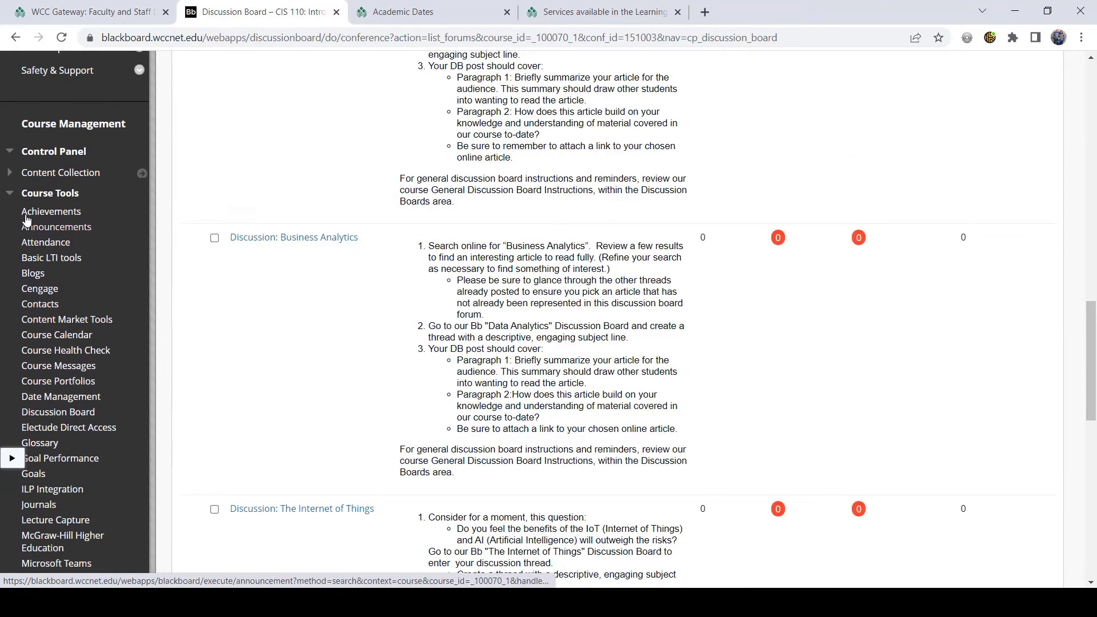
pyautogui.click(14, 194)
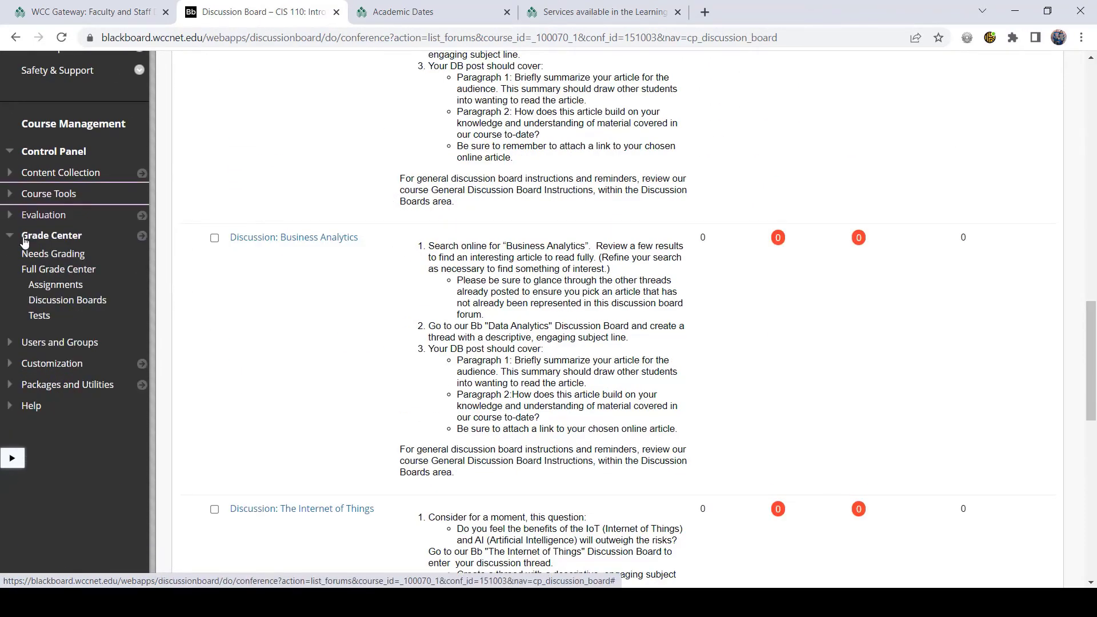
pyautogui.click(43, 301)
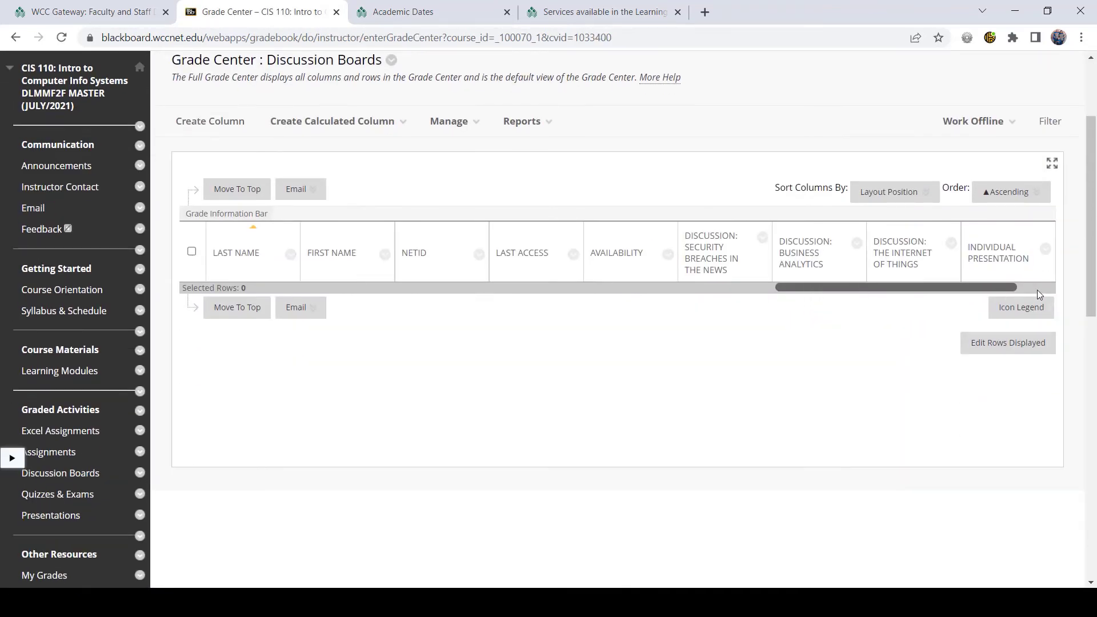
pyautogui.moveTo(996, 260)
# Return from the Grade Center to the course's main discussion board, D_MASTER-CIS-110-DL-0721-V6, through the course tools
pyautogui.scroll(-11, 110, 390)
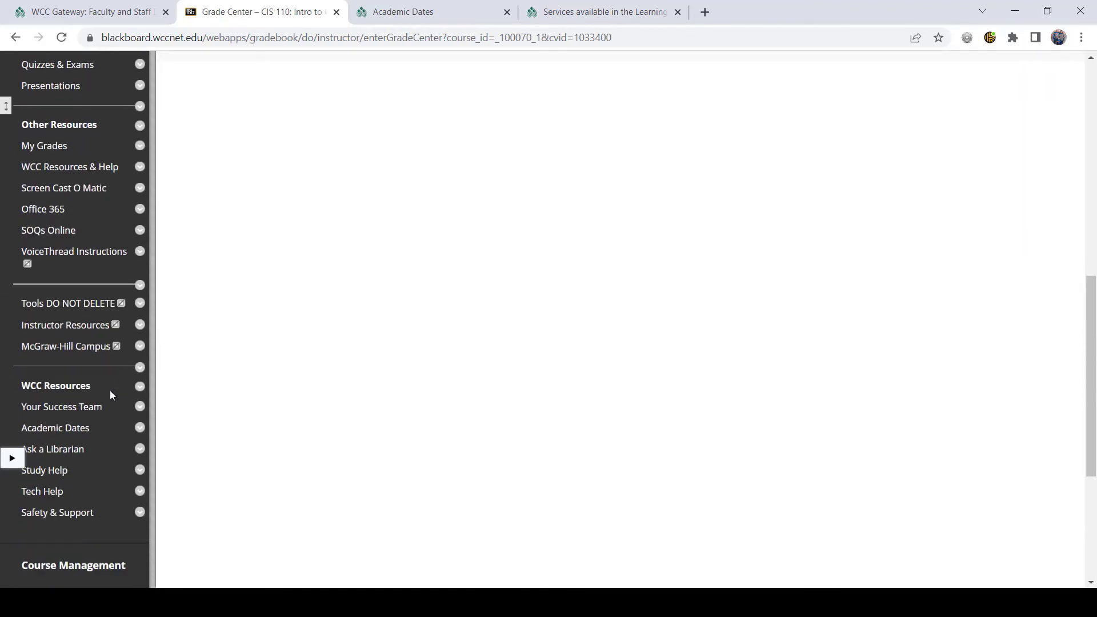
pyautogui.scroll(-1, 110, 390)
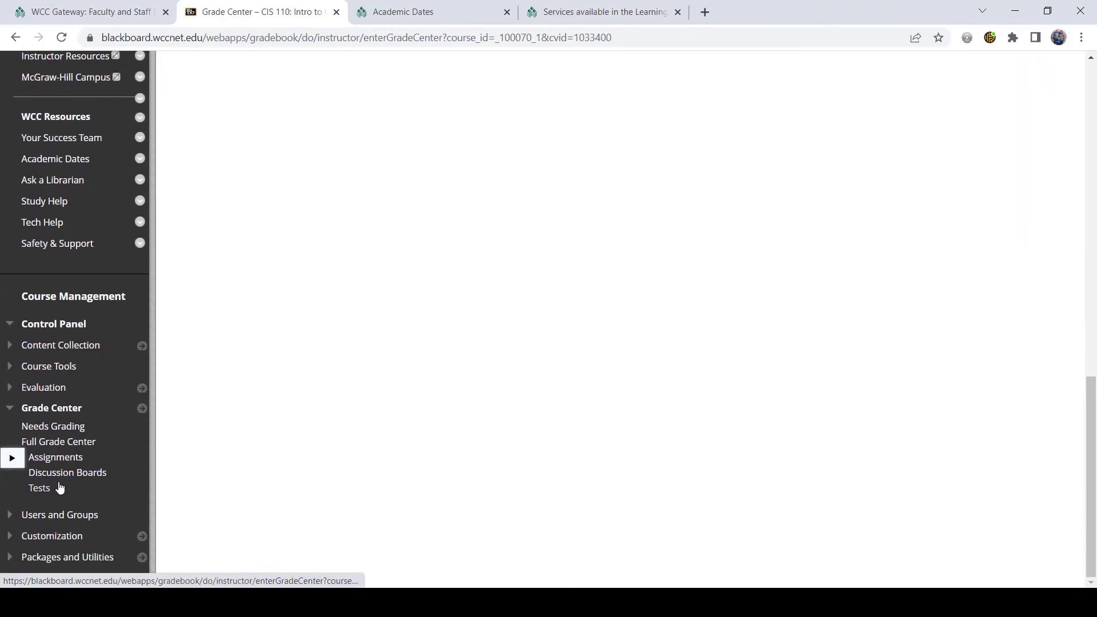
pyautogui.click(16, 373)
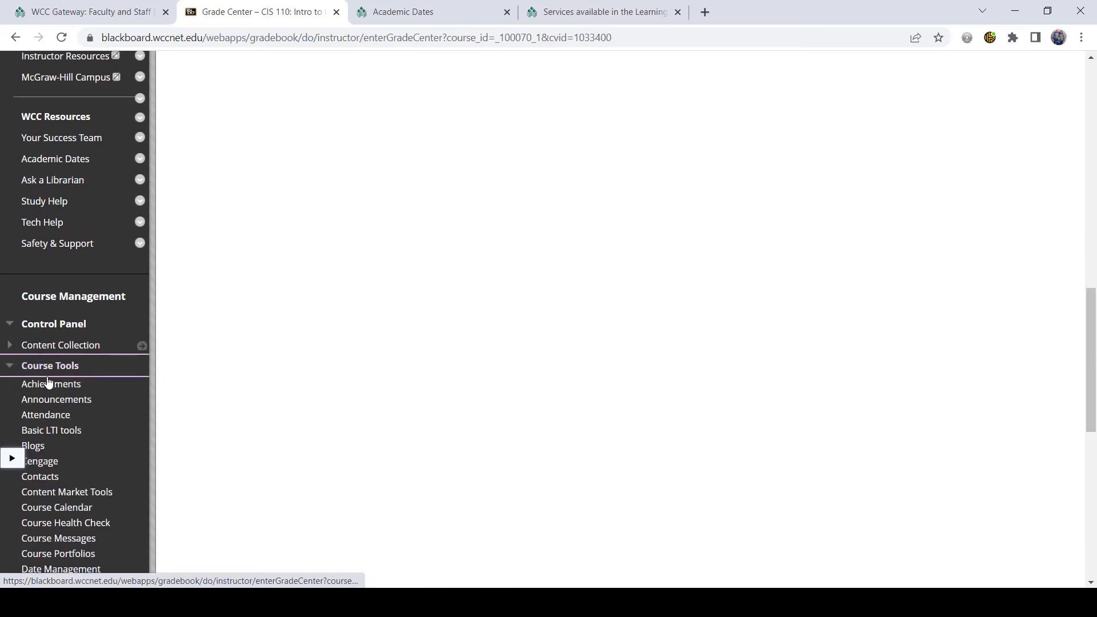
pyautogui.scroll(-3, 63, 445)
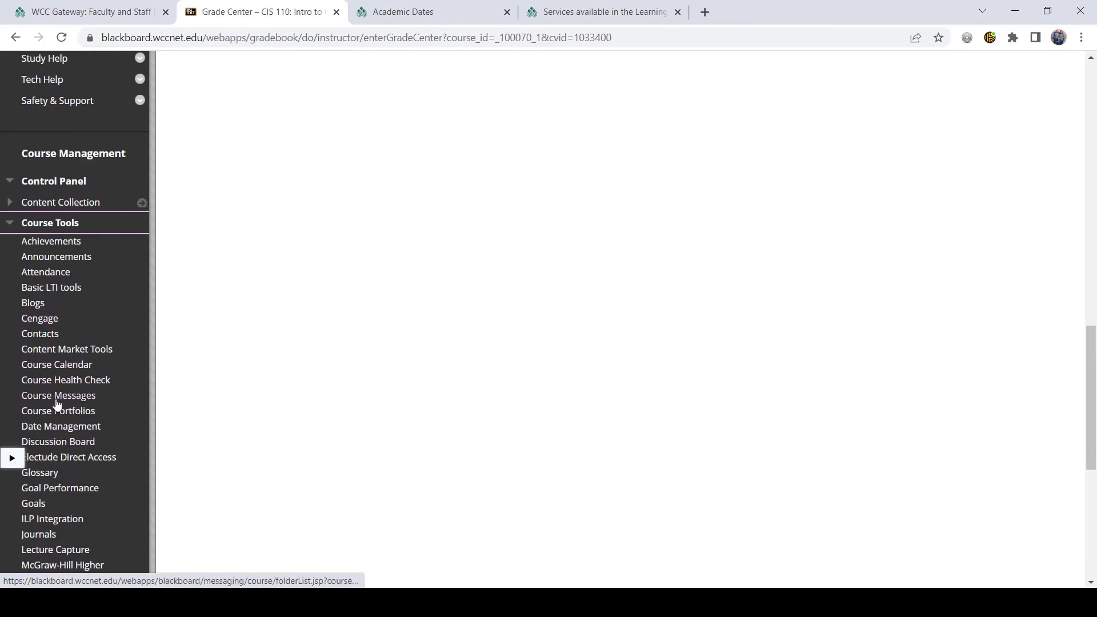
pyautogui.click(64, 457)
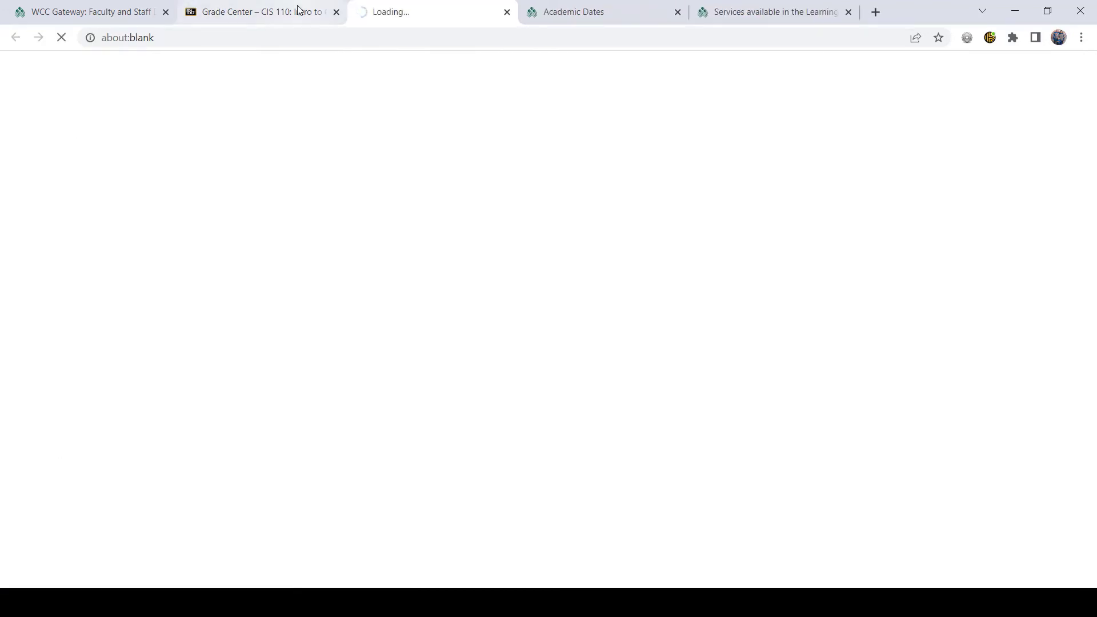
pyautogui.click(272, 11)
pyautogui.click(507, 12)
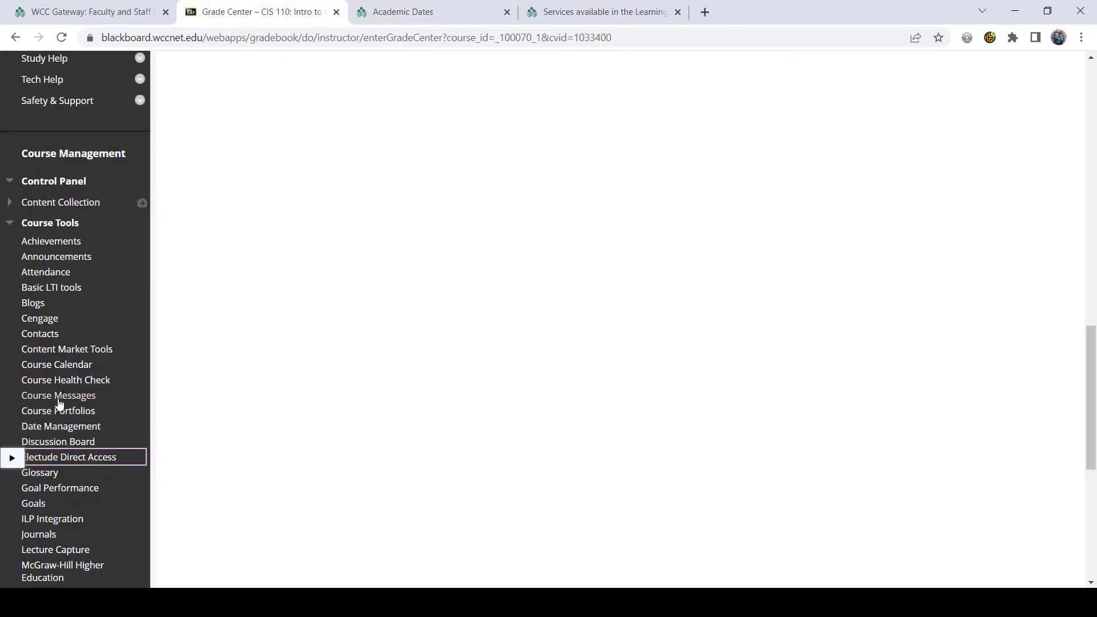
pyautogui.click(44, 443)
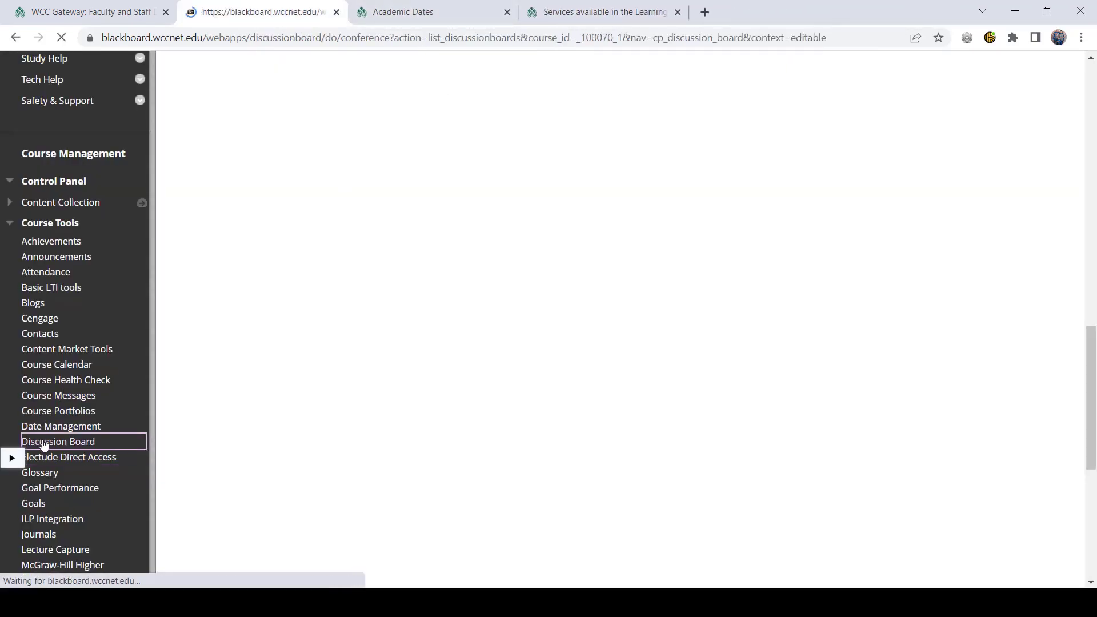
pyautogui.click(275, 324)
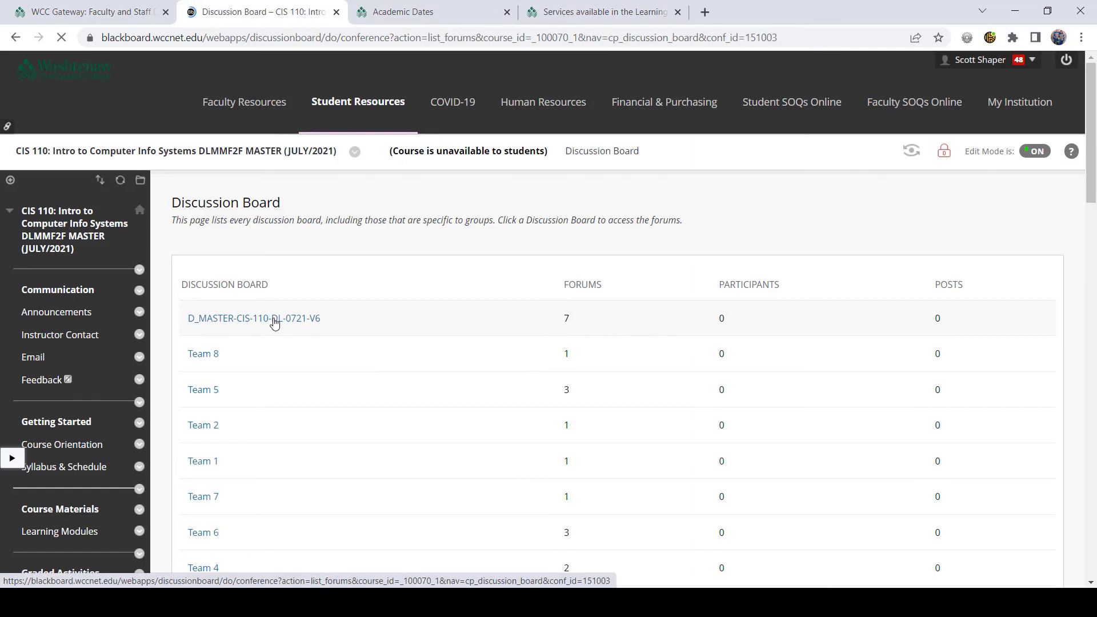
# Edit the "Team Presentation" forum to use Grade Discussion Forum with 40 points possible, and submit the change
pyautogui.scroll(-12, 274, 323)
pyautogui.scroll(-15, 274, 323)
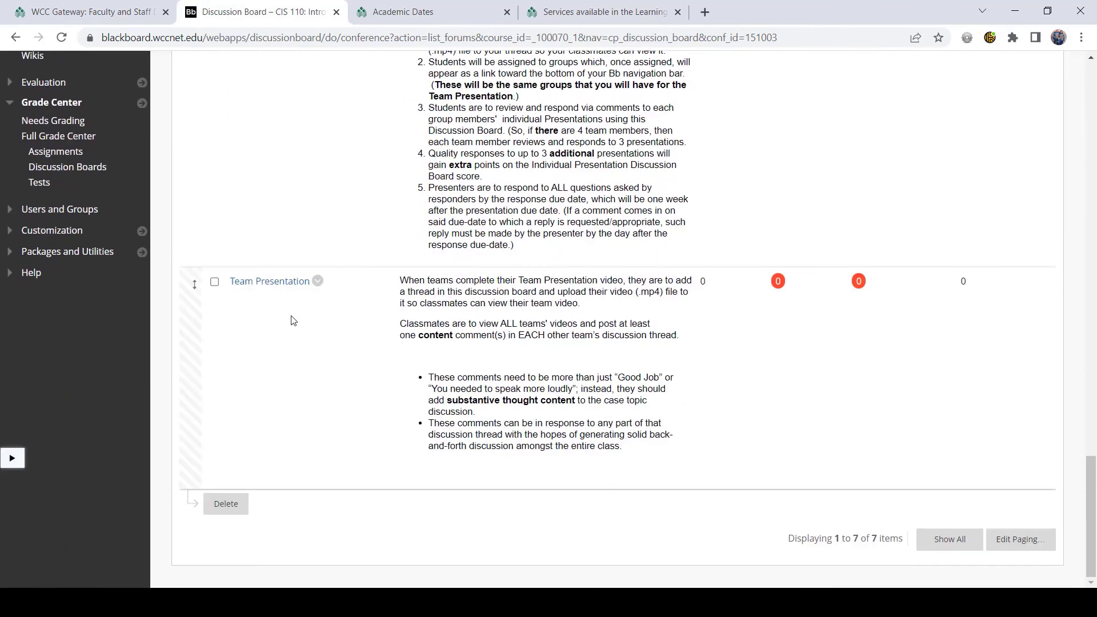
pyautogui.click(317, 282)
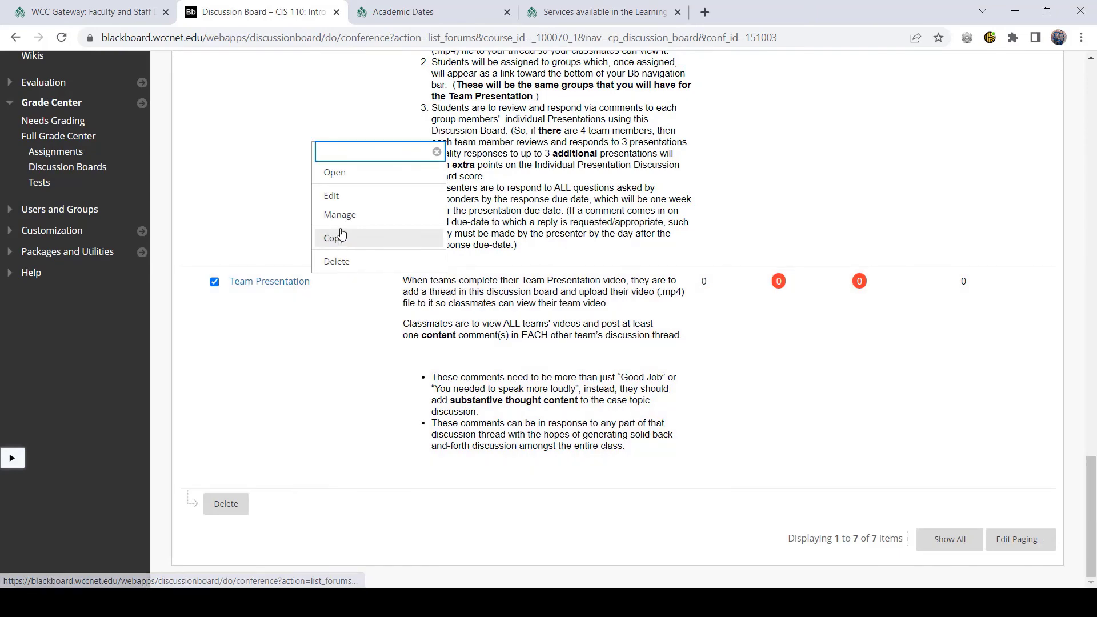
pyautogui.click(337, 195)
pyautogui.scroll(-10, 340, 232)
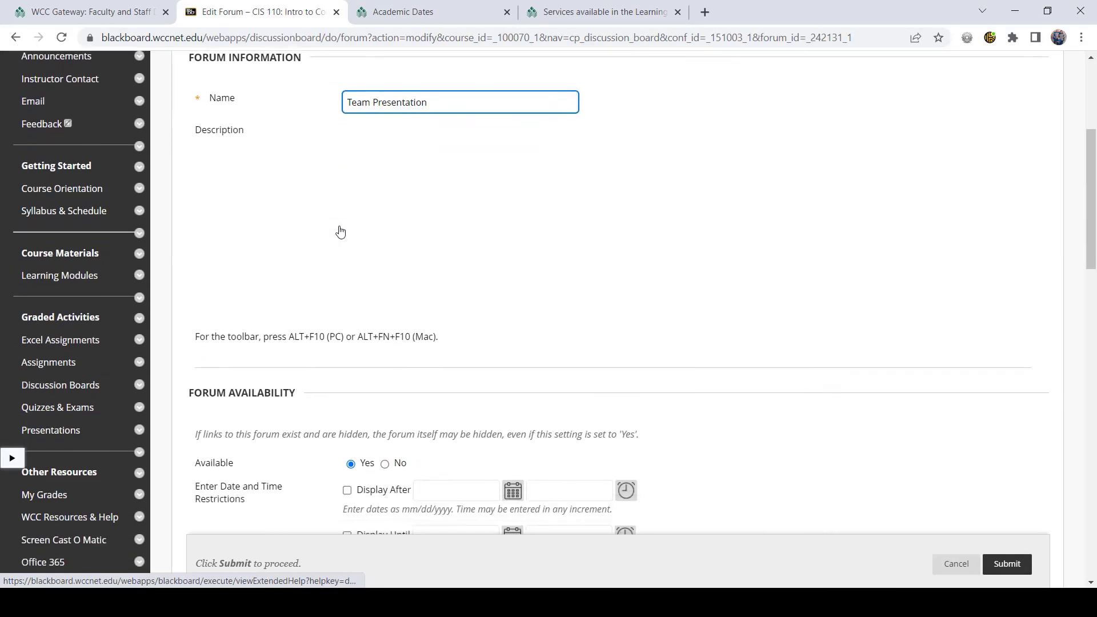
pyautogui.scroll(-6, 361, 360)
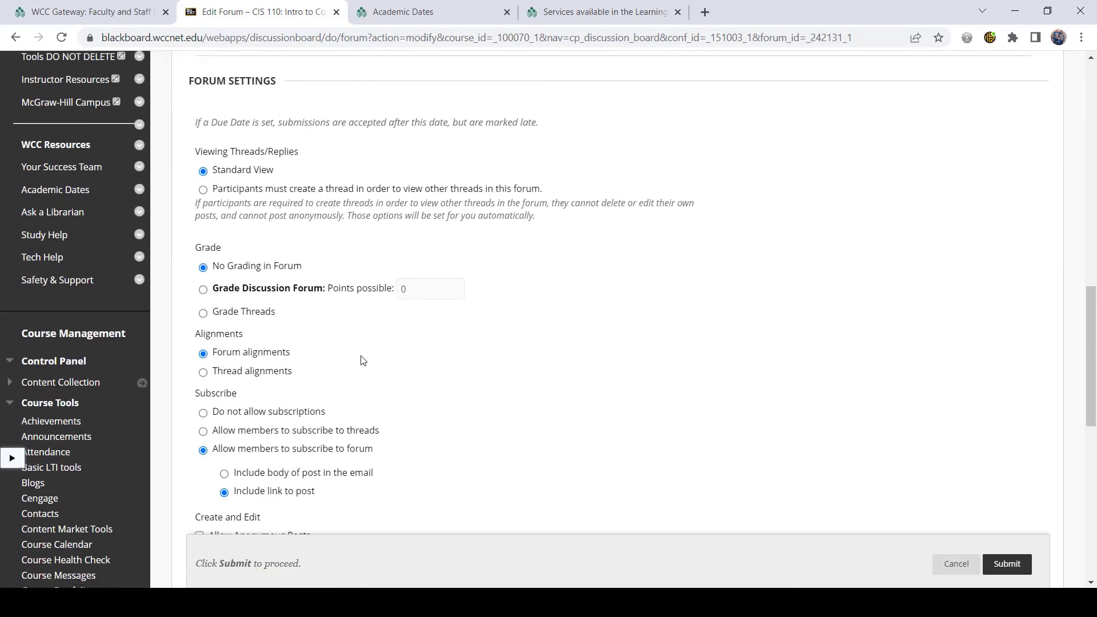
pyautogui.click(203, 152)
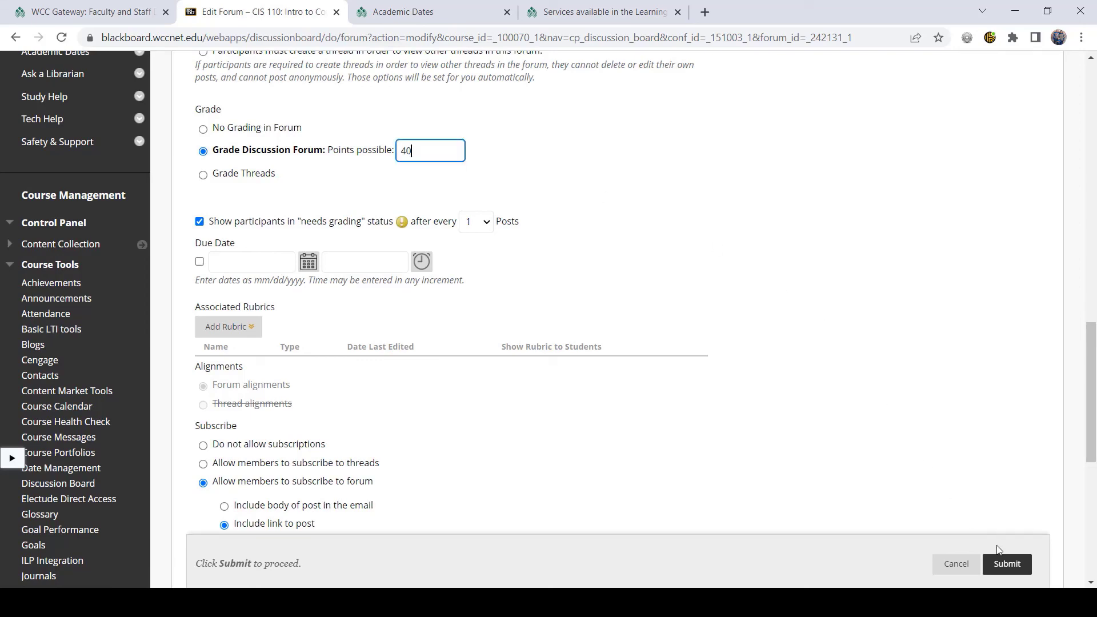
pyautogui.click(1005, 565)
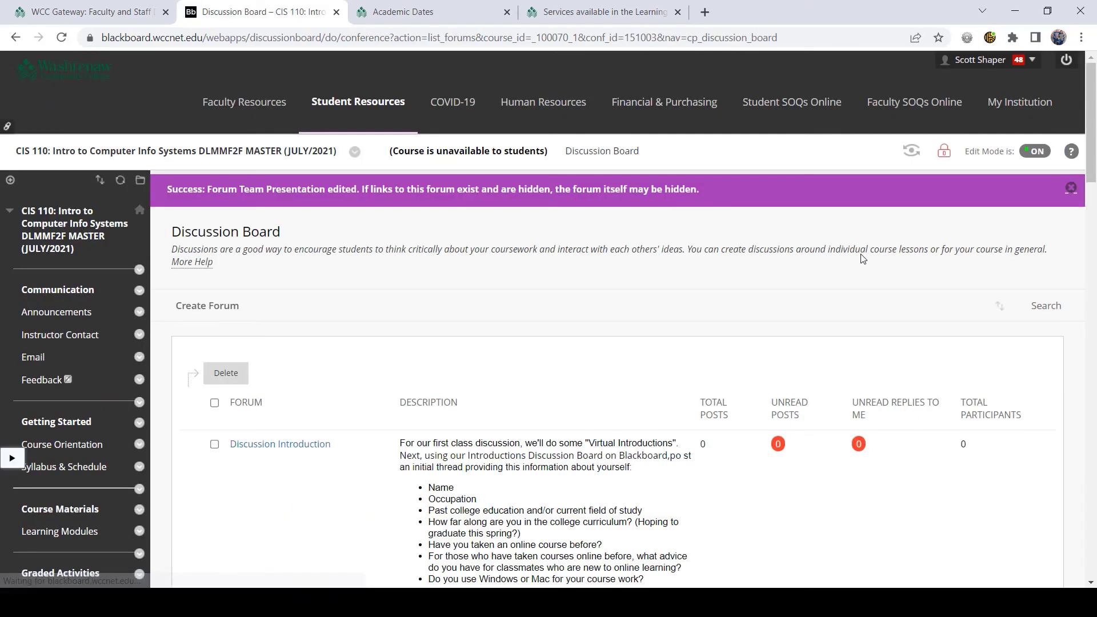
pyautogui.scroll(-6, 623, 209)
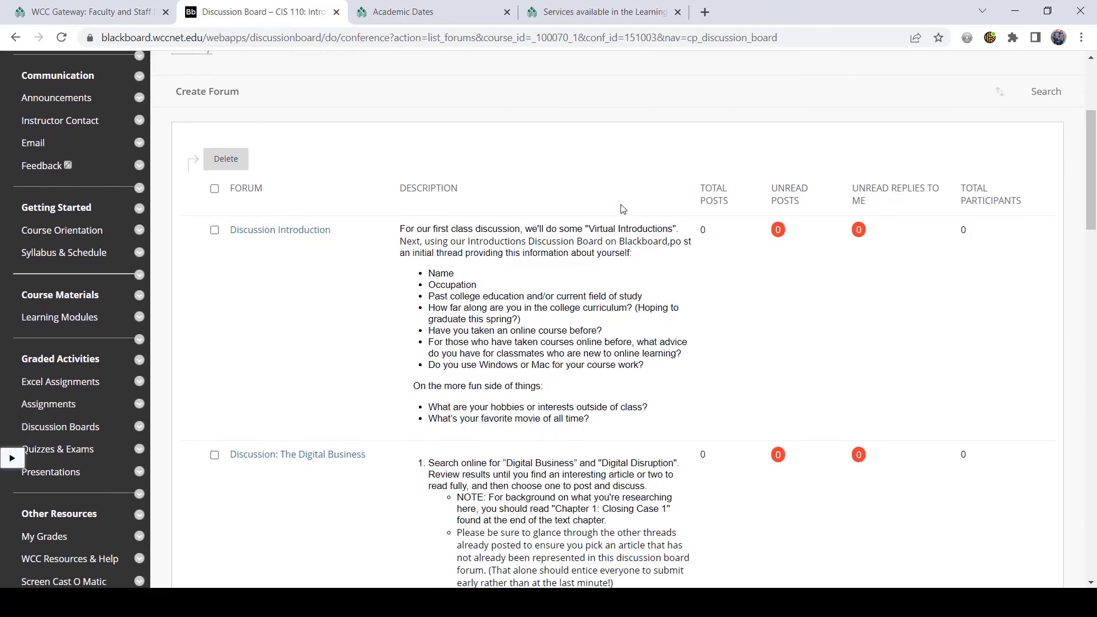